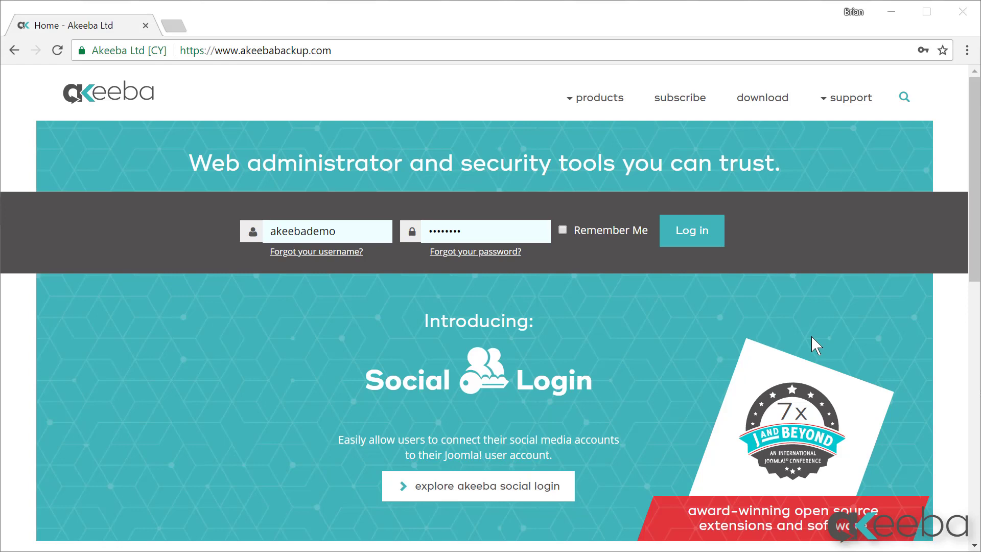
# Step: From the Akeeba downloads page, download Akeeba Solo Core v.3.0.1 for PHP
pyautogui.click(765, 100)
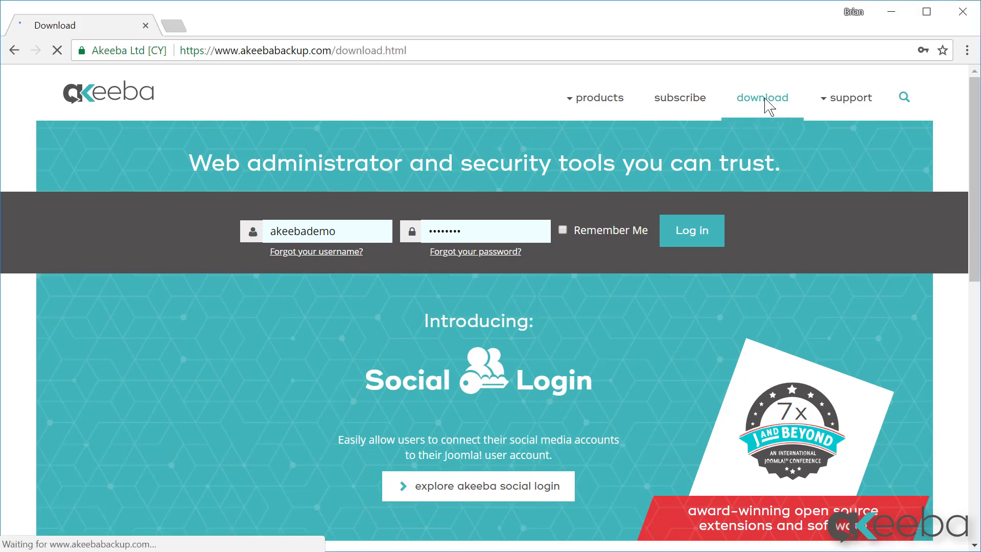
pyautogui.scroll(-10, 594, 311)
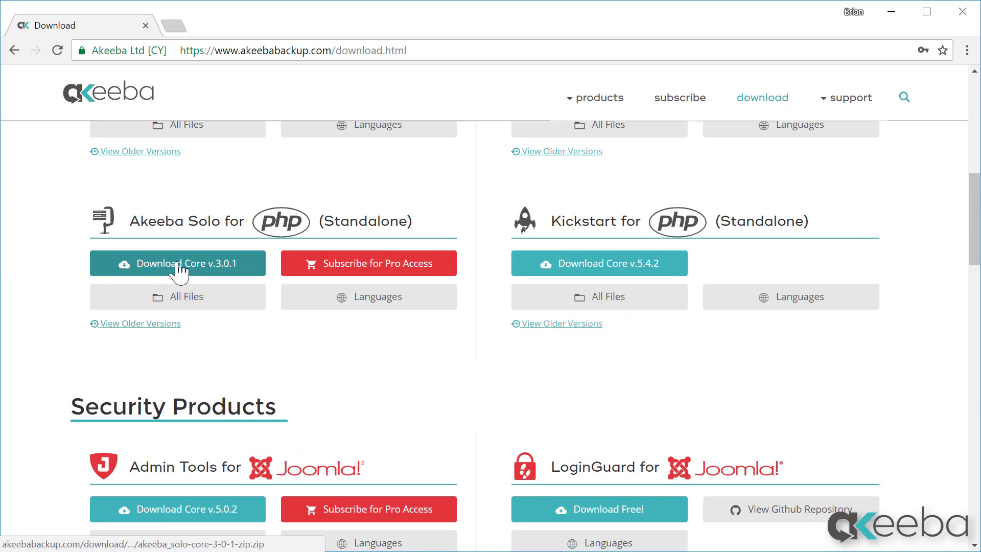
pyautogui.click(177, 269)
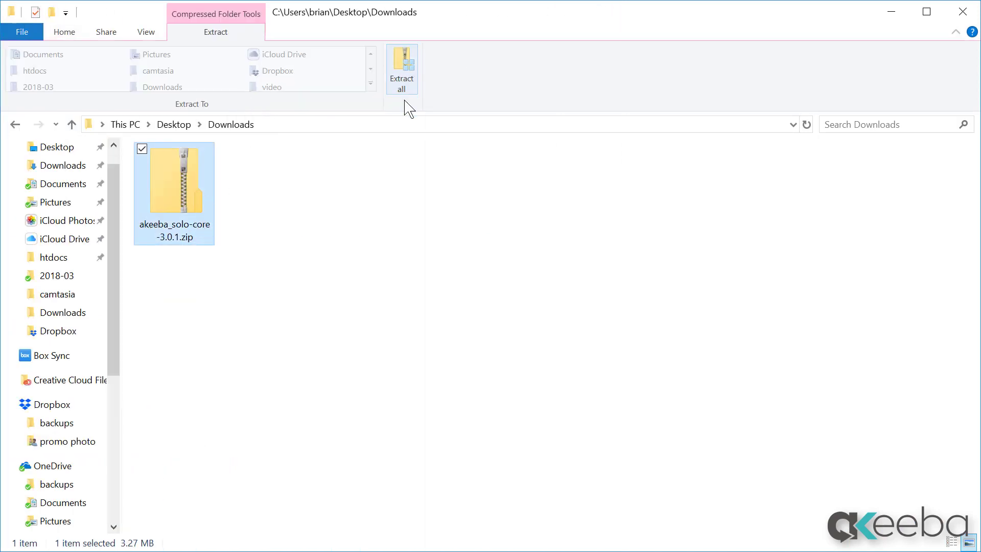
# Step: Extract akeeba_solo-core-3.0.1.zip into its default akeeba_solo-core-3.0.1 folder in Downloads
pyautogui.click(403, 88)
pyautogui.click(801, 536)
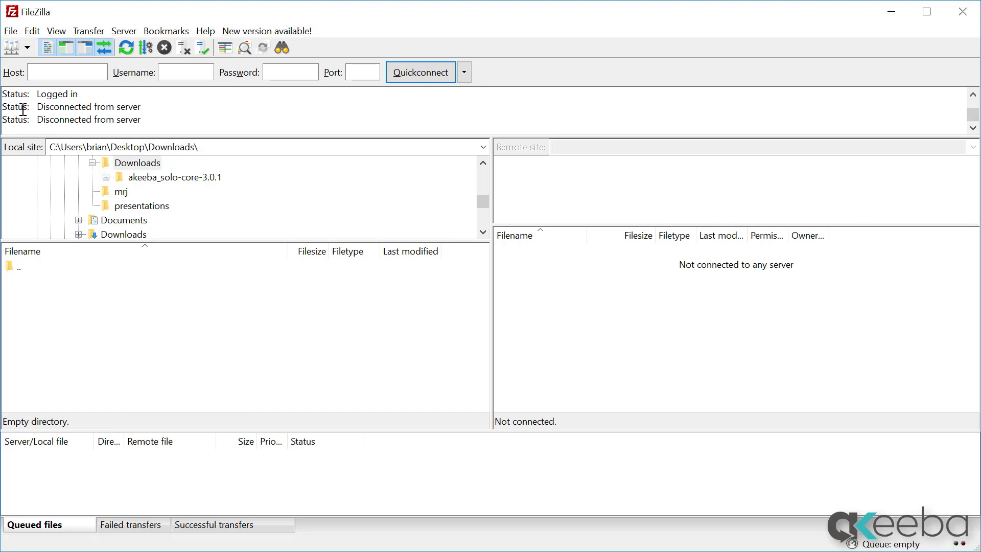
# Step: Connect to the website's saved server and open the public_html folder
pyautogui.click(27, 48)
pyautogui.click(29, 83)
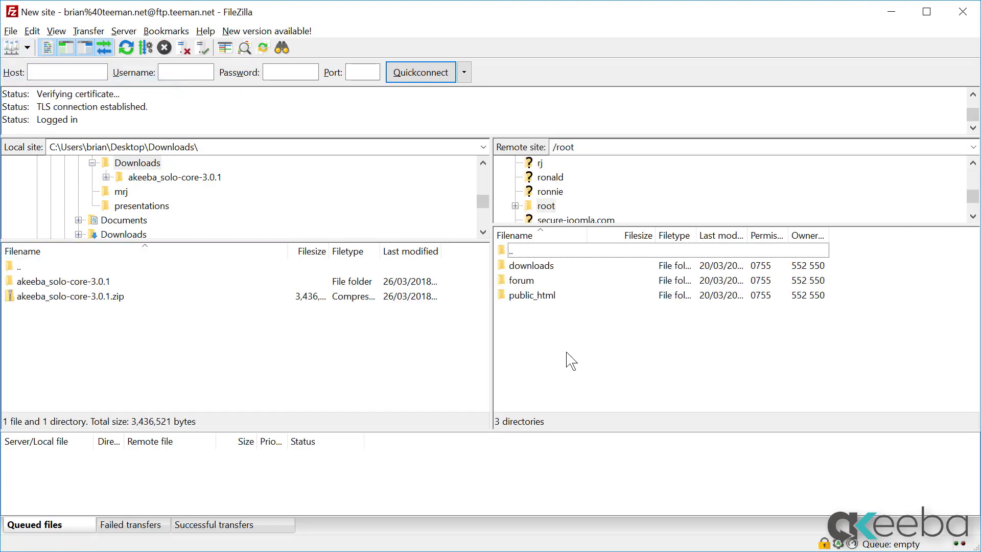
pyautogui.doubleClick(537, 295)
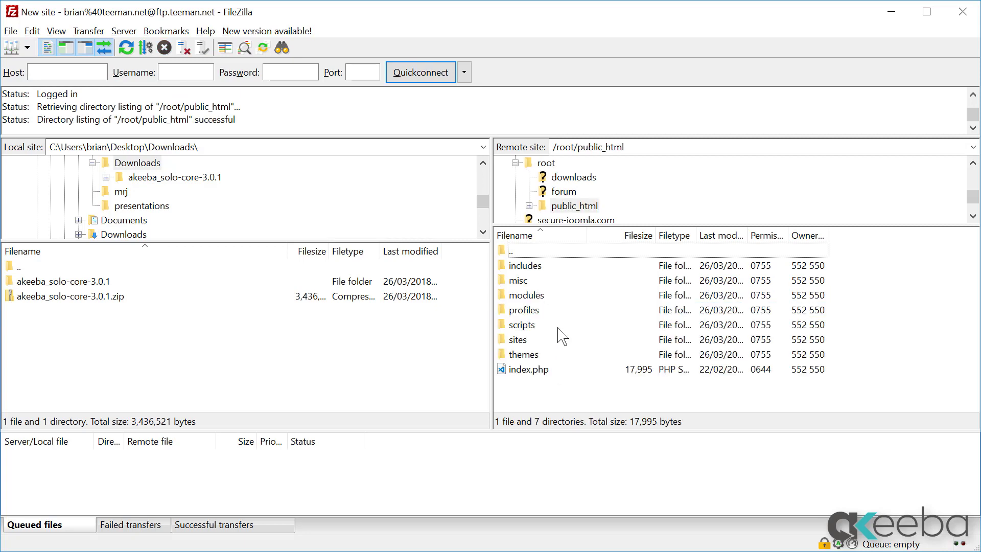
# Step: Create a new remote directory named solo3272 inside public_html
pyautogui.rightClick(569, 396)
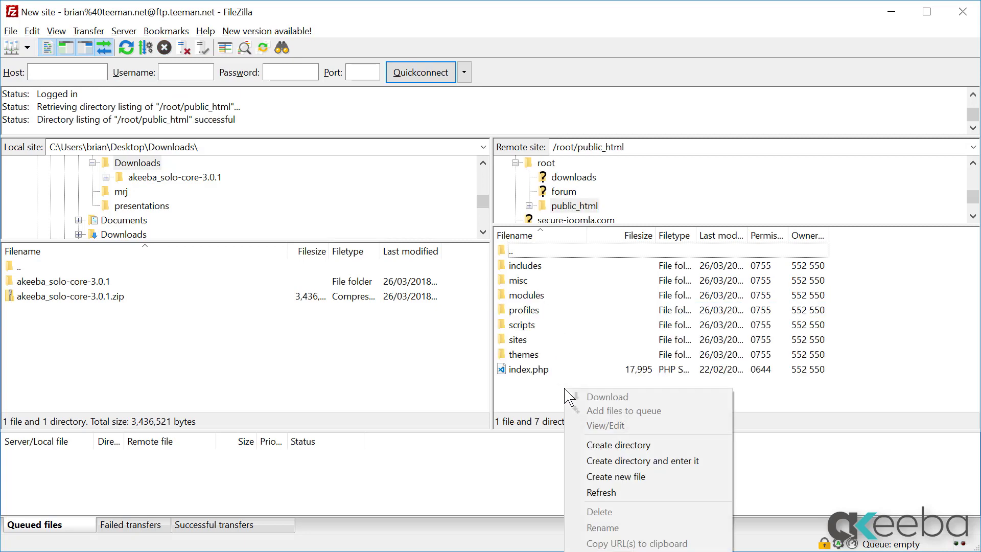
pyautogui.click(598, 444)
pyautogui.write('solo3272')
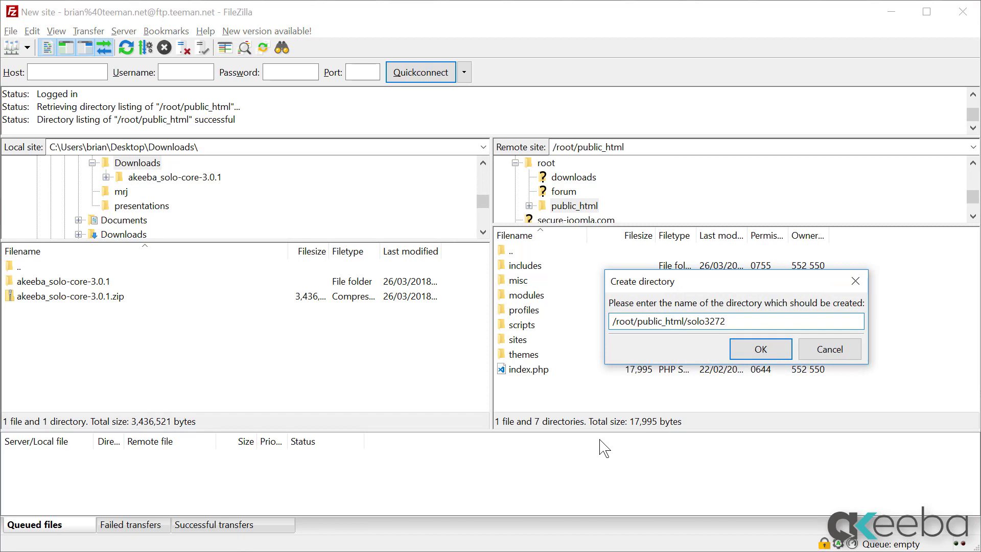
pyautogui.click(758, 349)
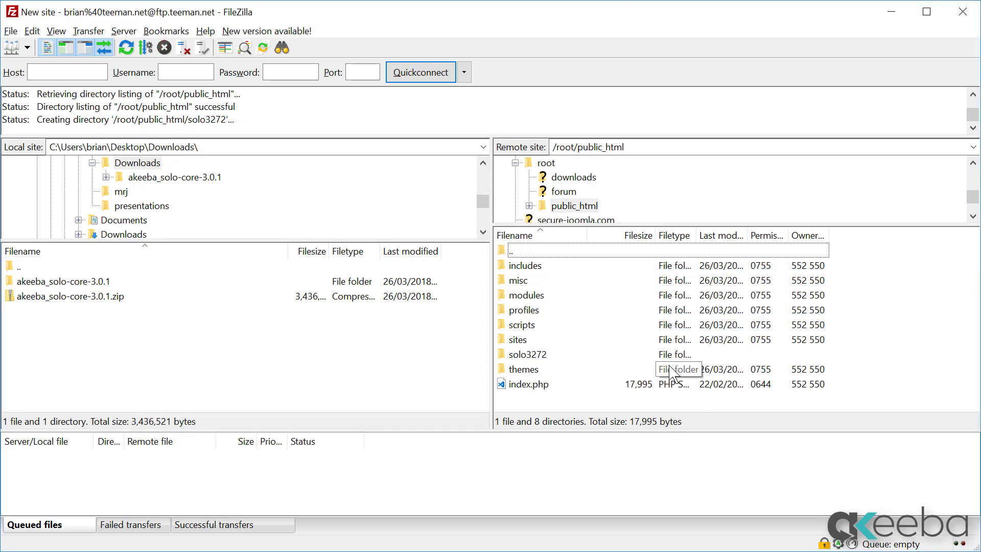
# Step: Upload every file from the local akeeba_solo-core-3.0.1 folder into the remote solo3272 folder
pyautogui.doubleClick(522, 357)
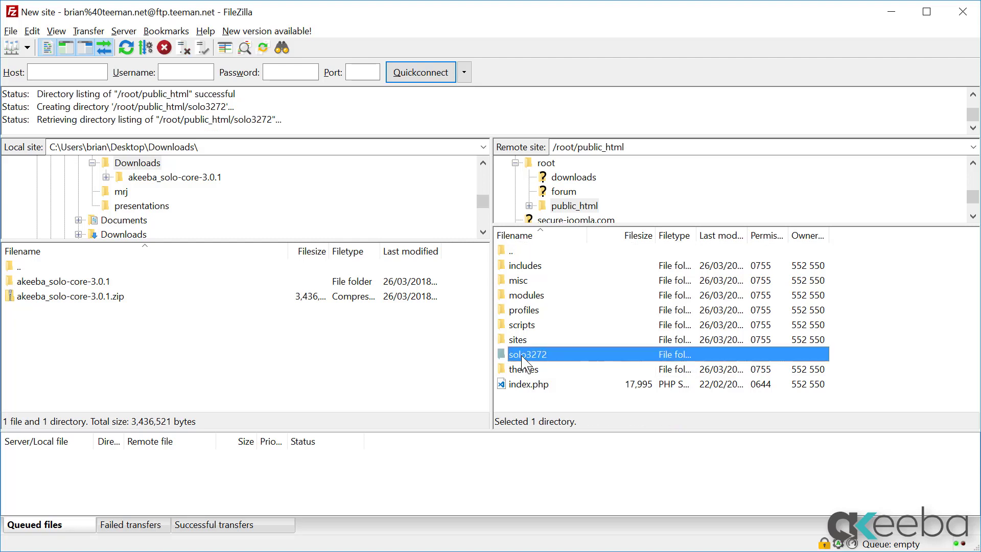
pyautogui.doubleClick(82, 285)
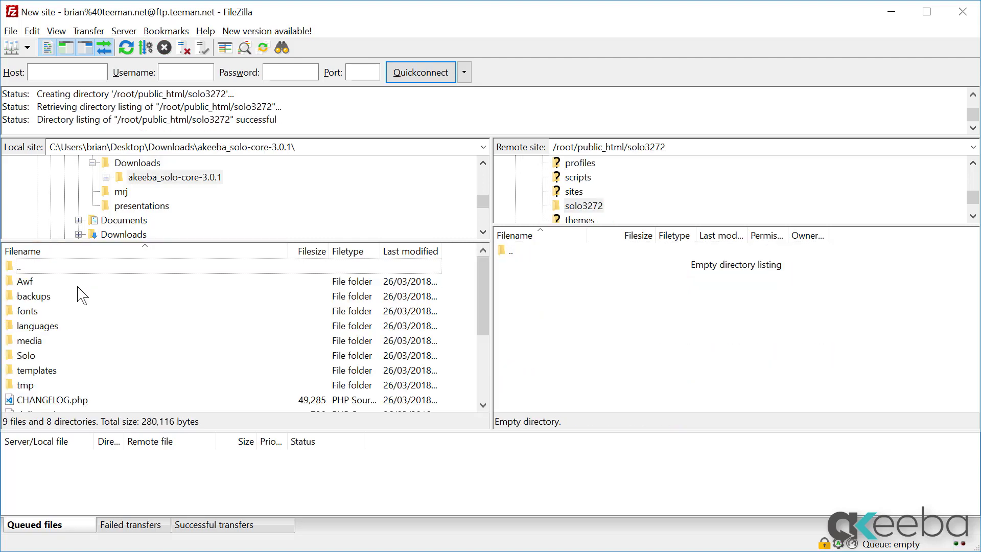
pyautogui.hotkey('ctrl', 'a')
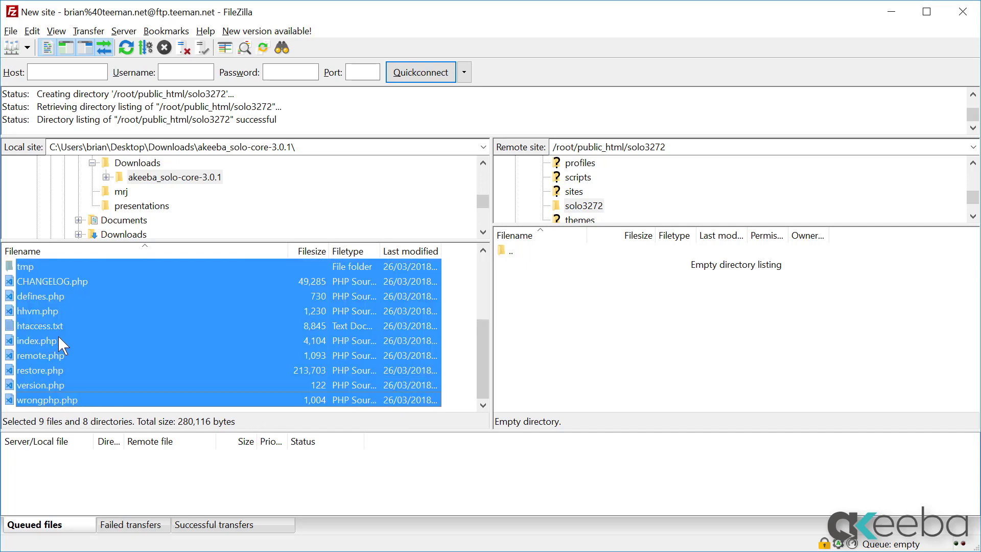
pyautogui.moveTo(43, 295); pyautogui.dragTo(685, 344)
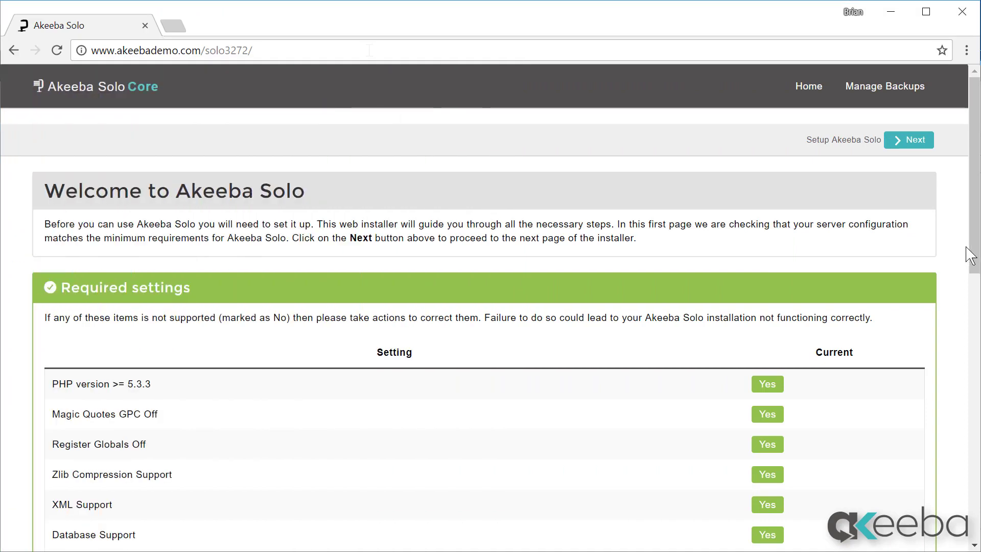
# Step: Confirm all eleven required server settings show Yes, then move to the next installer step
pyautogui.moveTo(974, 261); pyautogui.dragTo(974, 266)
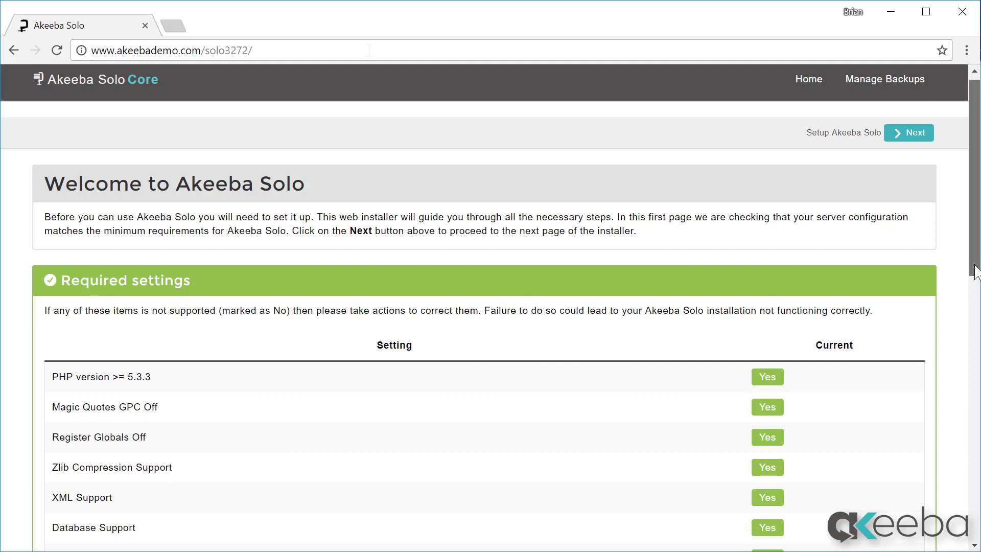
pyautogui.moveTo(976, 271); pyautogui.dragTo(975, 346)
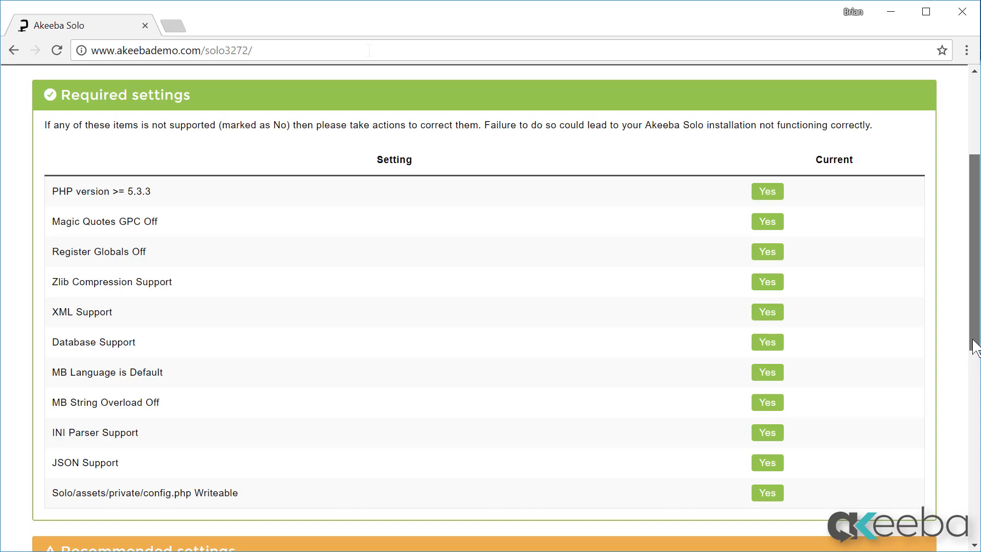
pyautogui.scroll(3, 974, 344)
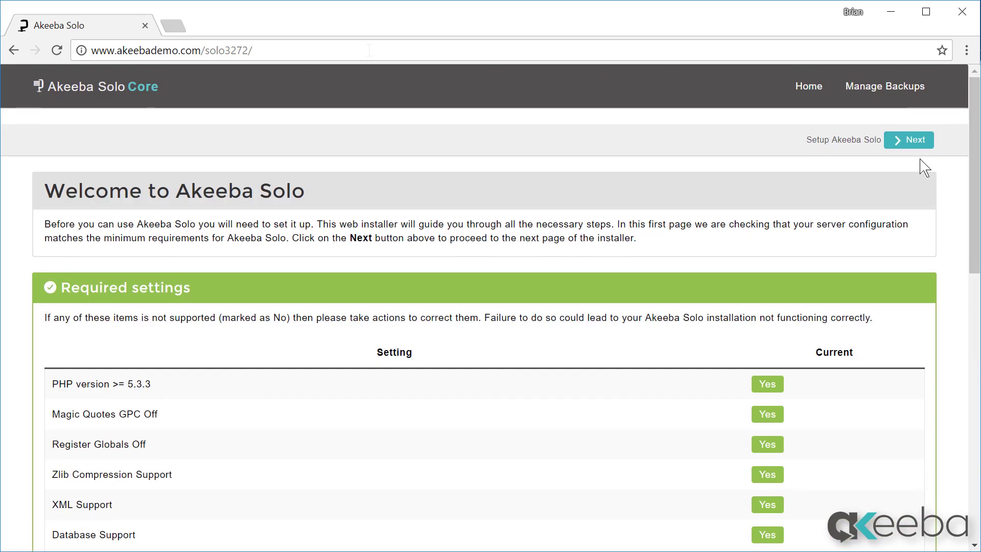
pyautogui.click(915, 143)
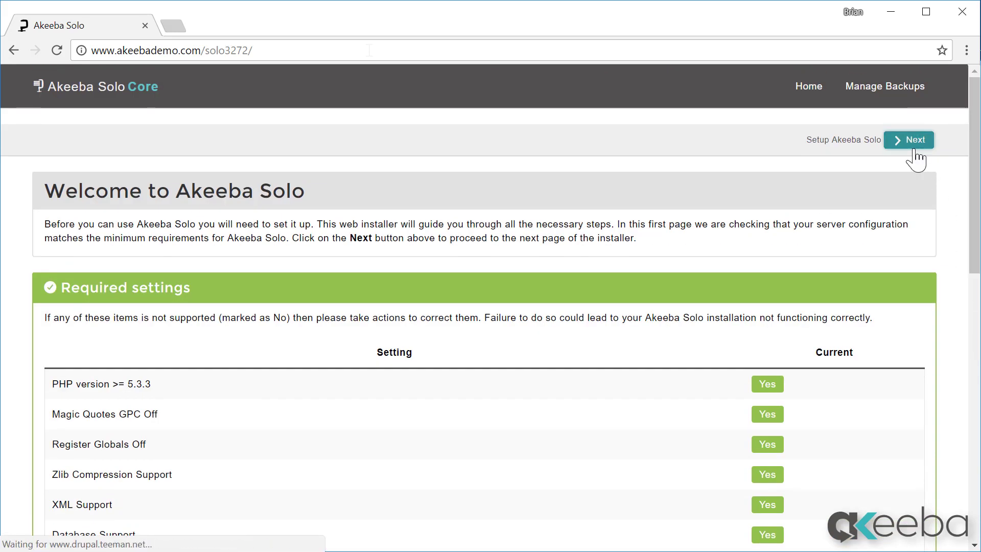
# Step: Submit database host localhost, the database user and password, and database name teeman03_drupal
pyautogui.click(310, 345)
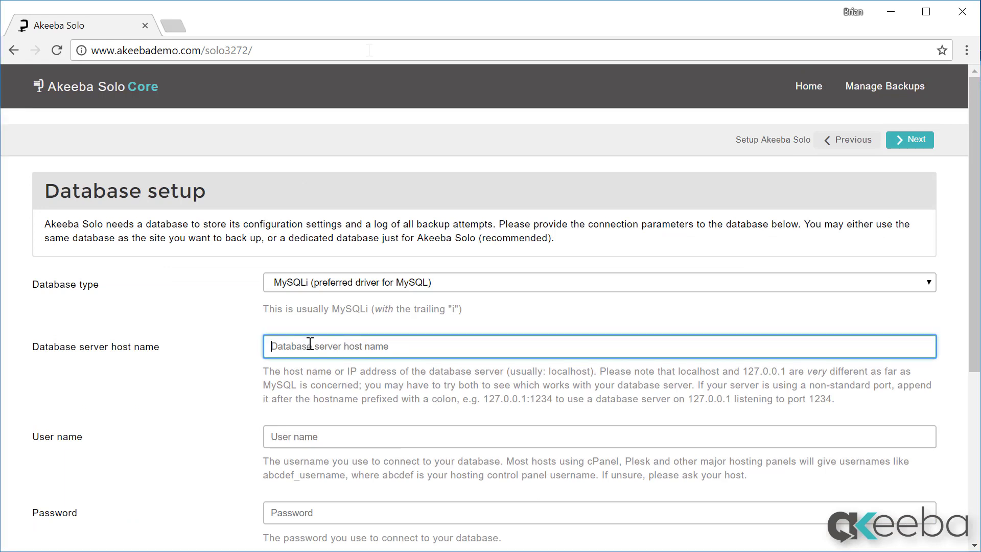
pyautogui.write('loc')
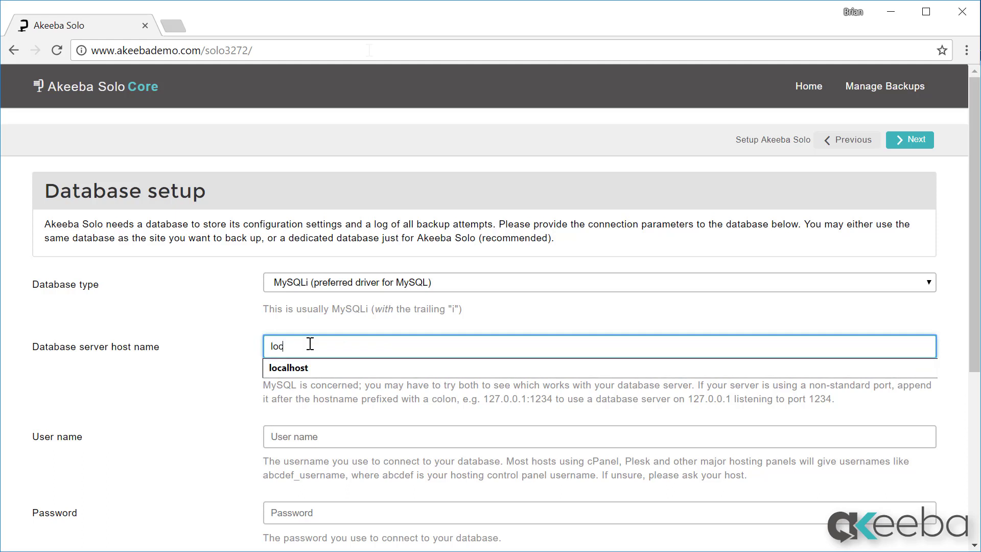
pyautogui.write('alhost')
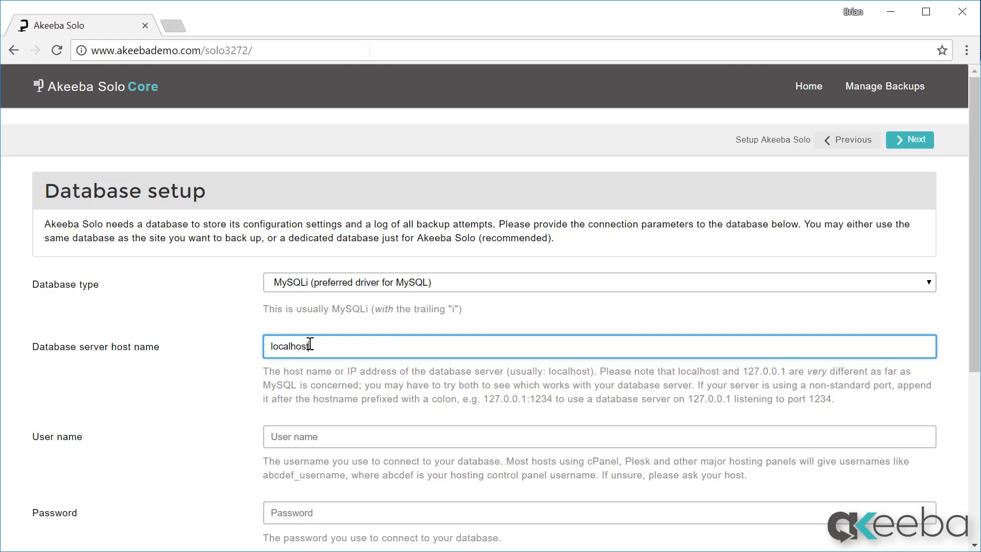
pyautogui.press('Tab')
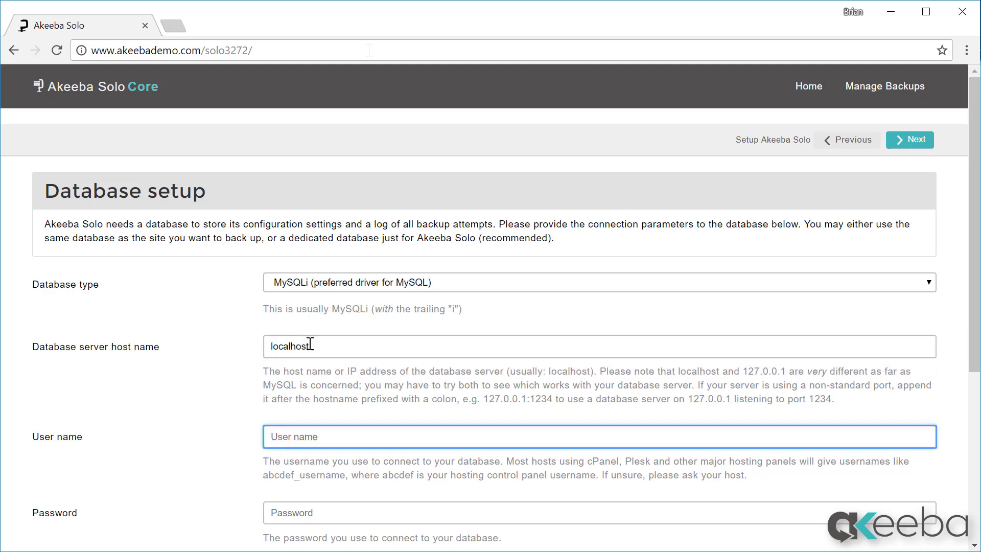
pyautogui.write('te')
pyautogui.press('Down')
pyautogui.press('Tab')
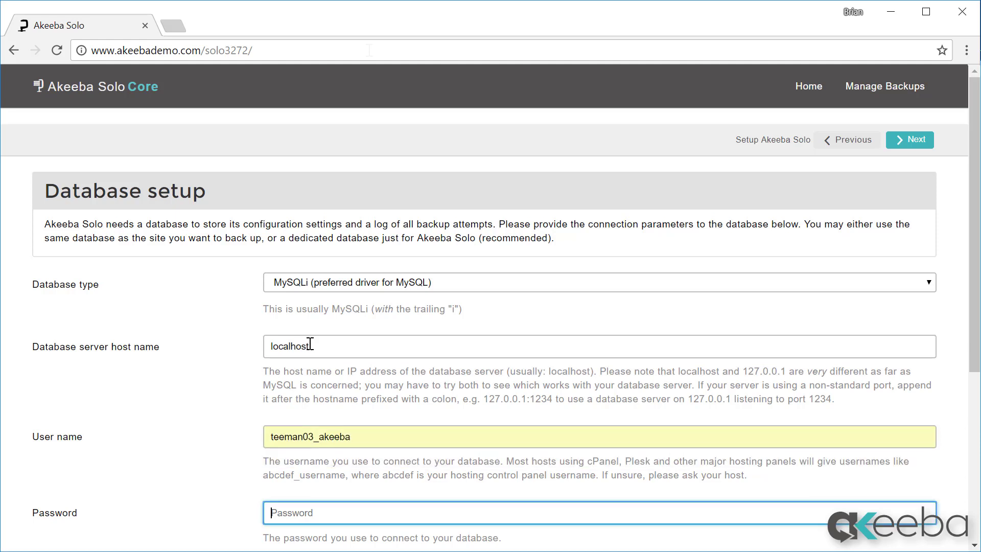
pyautogui.write('**********')
pyautogui.scroll(-5, 311, 344)
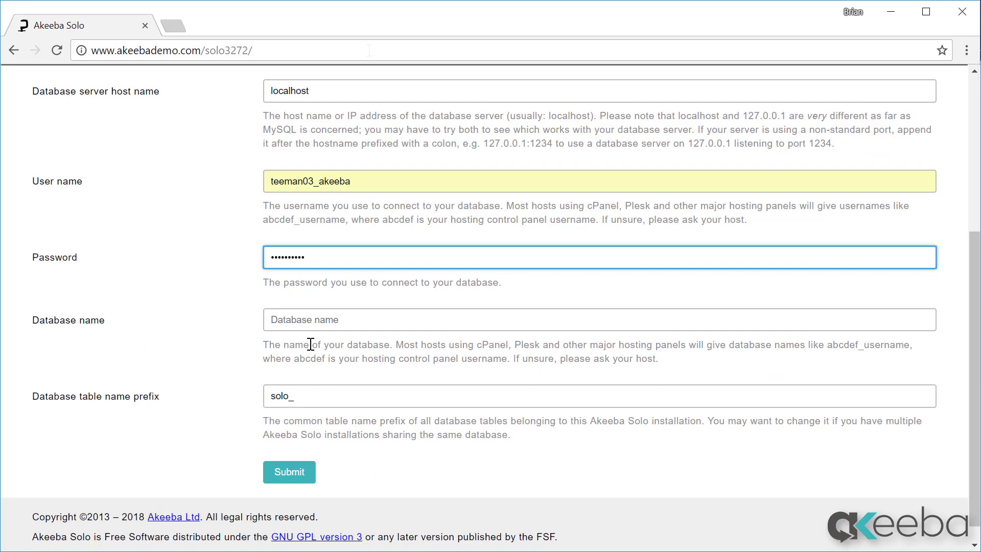
pyautogui.click(344, 320)
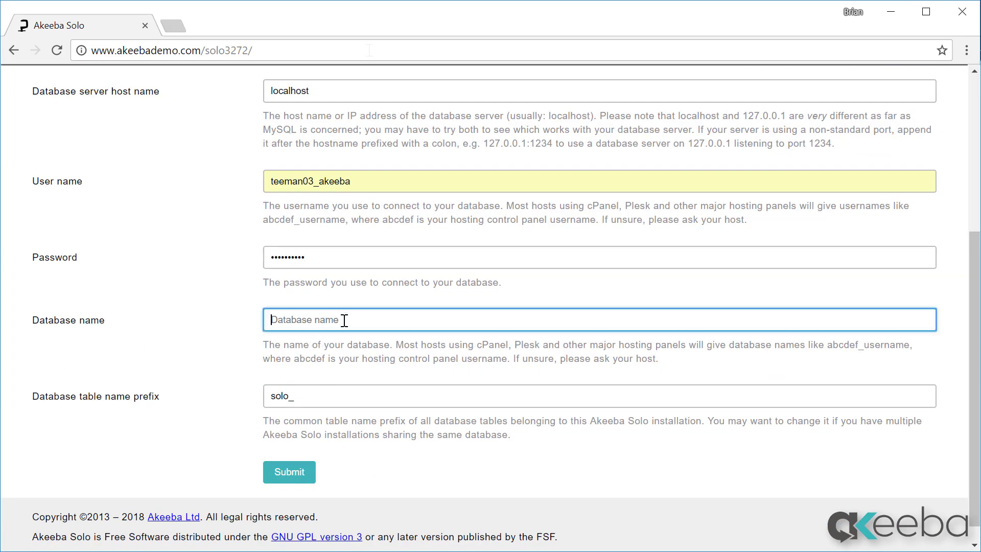
pyautogui.write('teeman03')
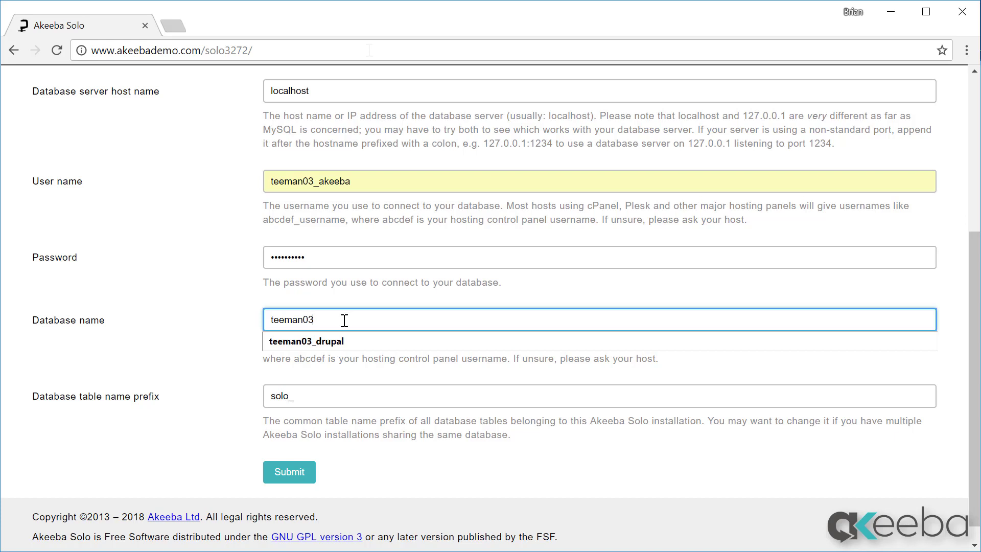
pyautogui.write('_drupal')
pyautogui.click(311, 474)
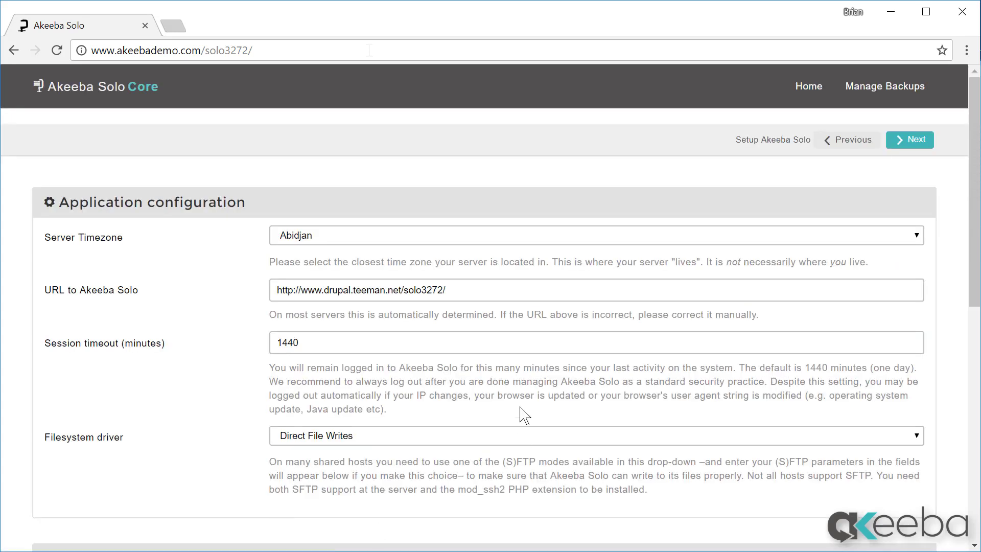
# Step: Set the server timezone to London
pyautogui.click(458, 241)
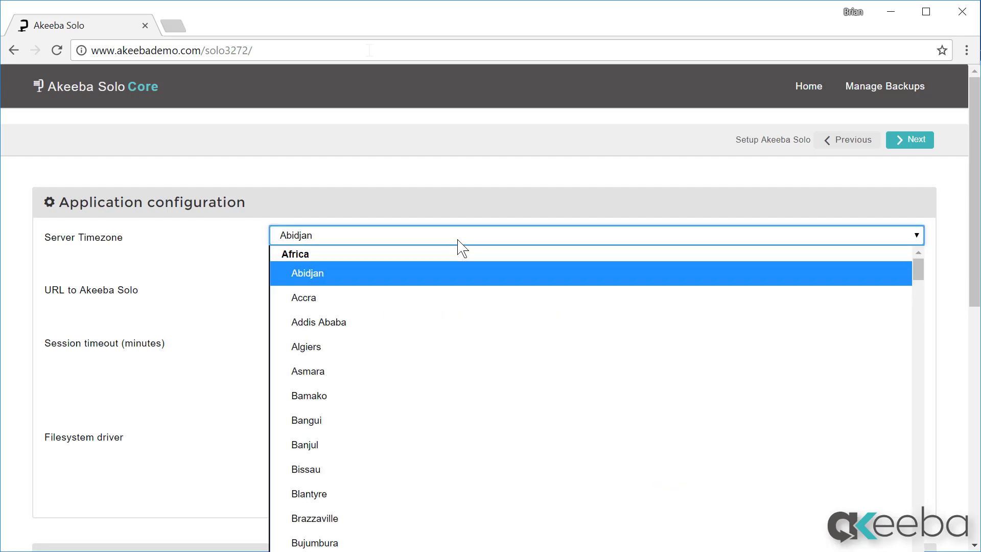
pyautogui.write('london')
pyautogui.press('Return')
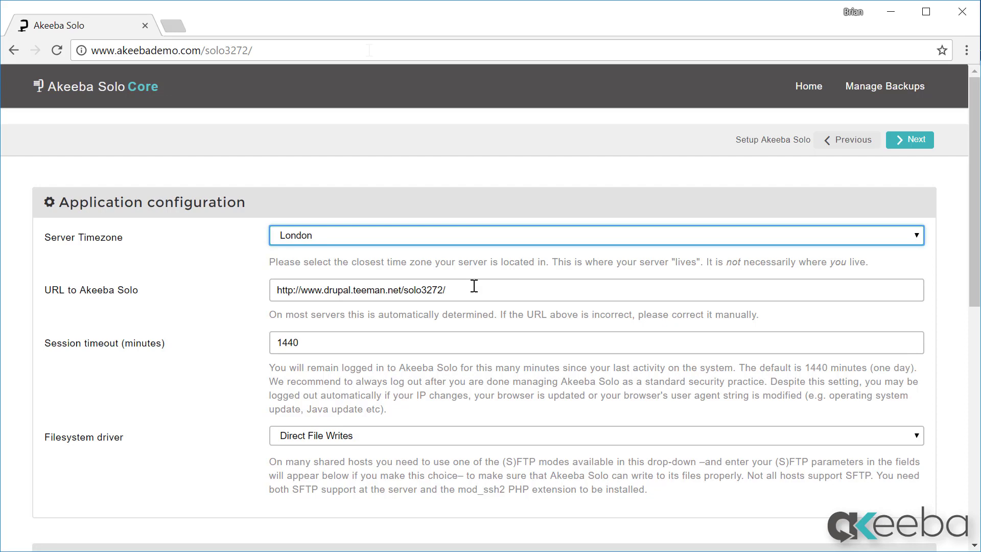
pyautogui.click(246, 361)
pyautogui.scroll(-5, 246, 360)
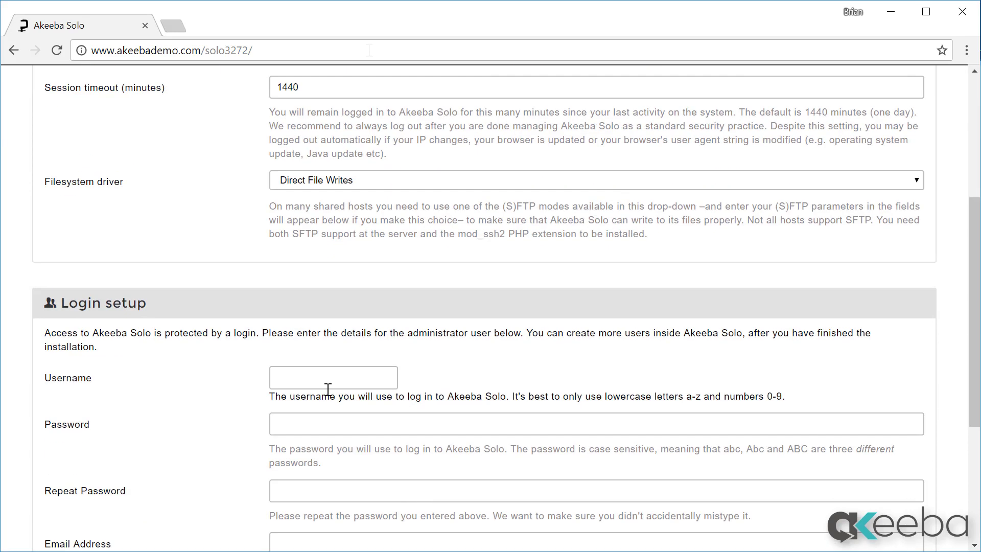
# Step: Enter the administrator username, password twice, e-mail address and full name, then submit
pyautogui.click(343, 373)
pyautogui.write('akeebademo')
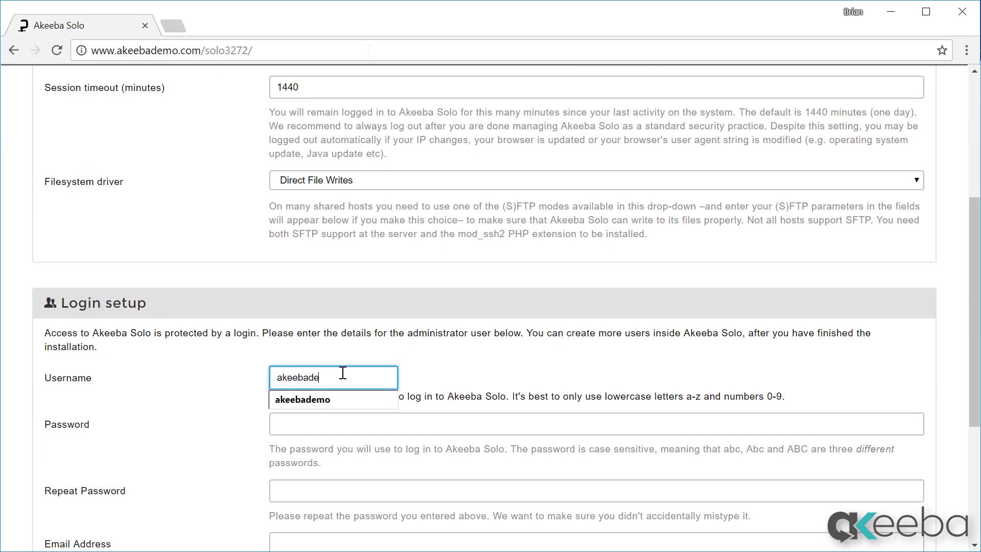
pyautogui.press('Tab')
pyautogui.write('•••••••••••')
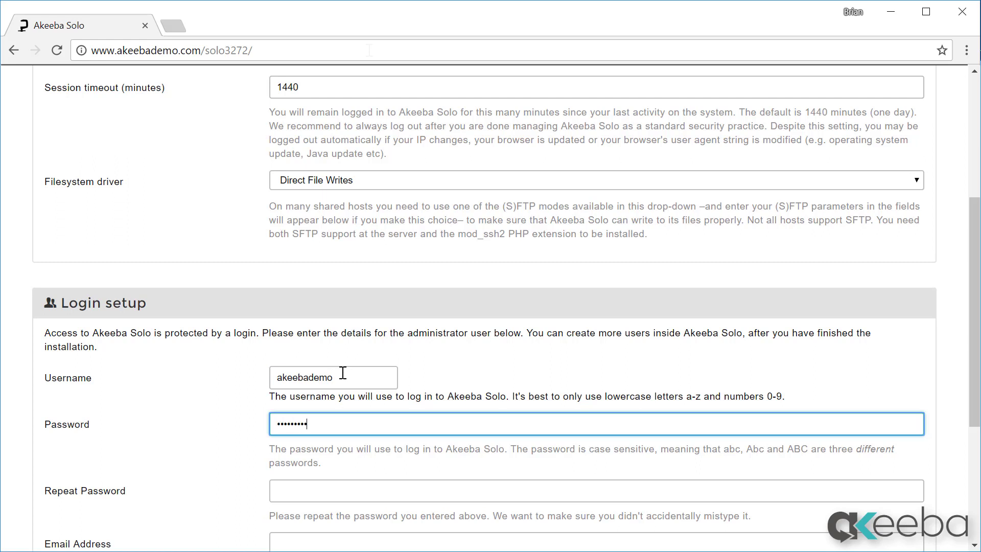
pyautogui.press('Tab')
pyautogui.write('•••••••••••')
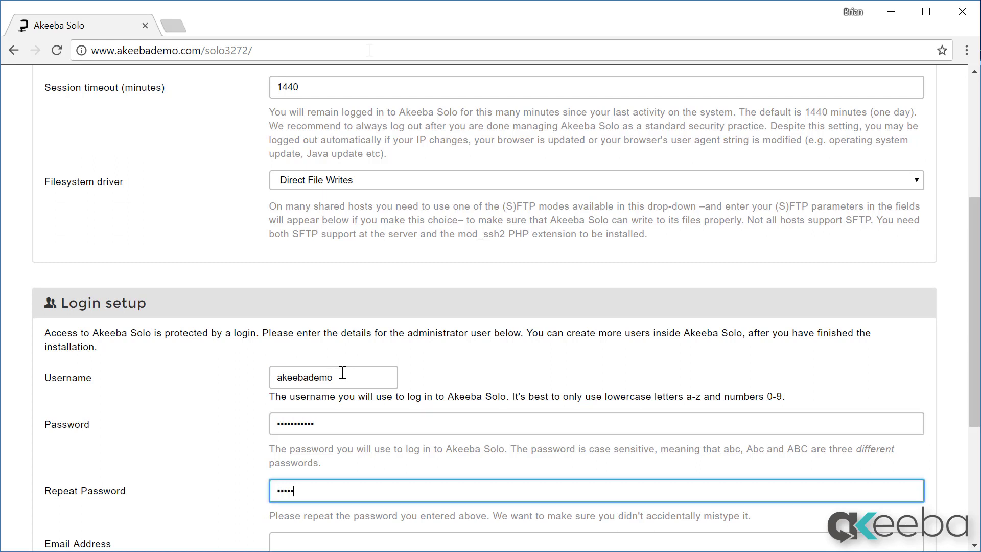
pyautogui.press('Tab')
pyautogui.write('ab')
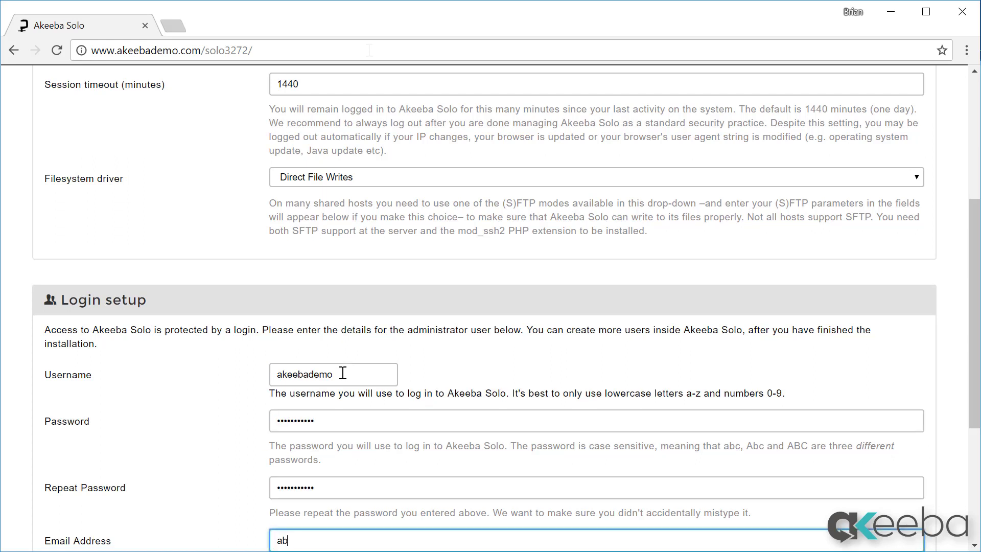
pyautogui.write('c@example.com')
pyautogui.press('Tab')
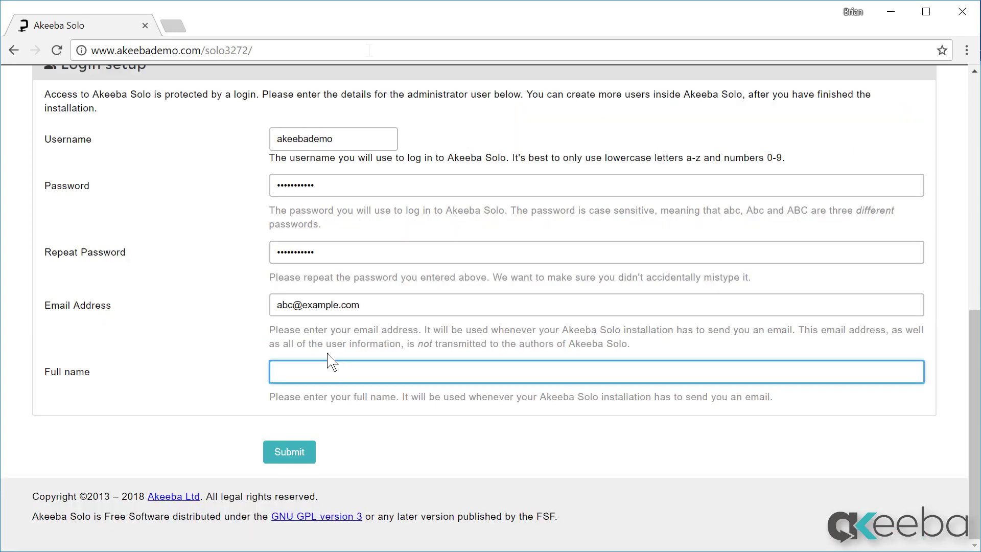
pyautogui.write('Akeeba Demo')
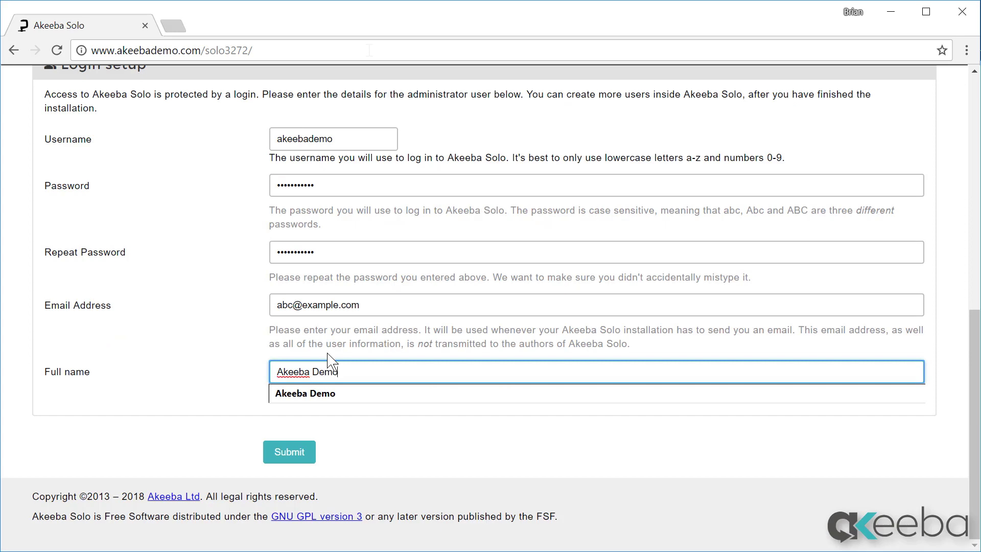
pyautogui.press('Tab')
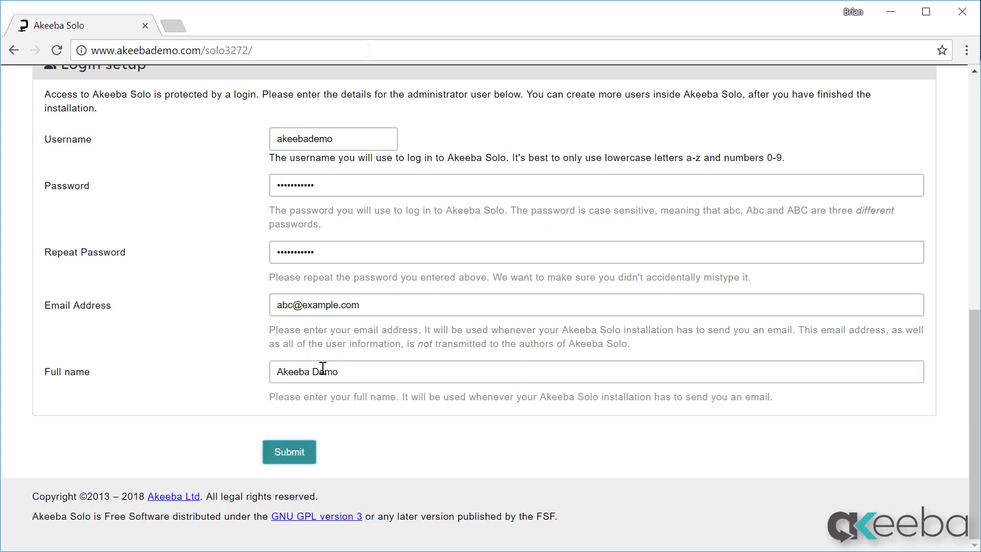
pyautogui.click(273, 456)
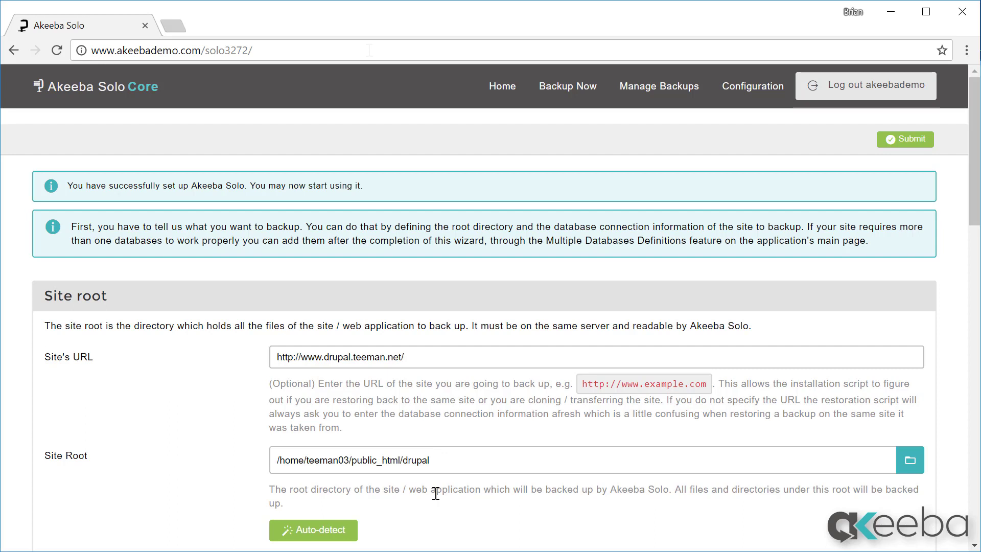
# Step: Auto-detect the Drupal site and review the detected prefix dr2w_ and Drupal 7 script type
pyautogui.click(330, 531)
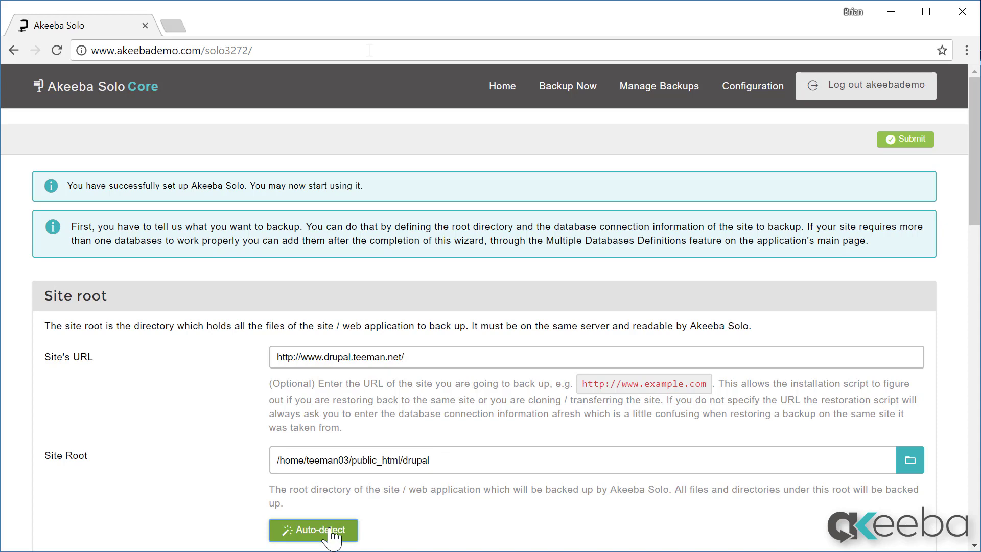
pyautogui.scroll(-5, 476, 457)
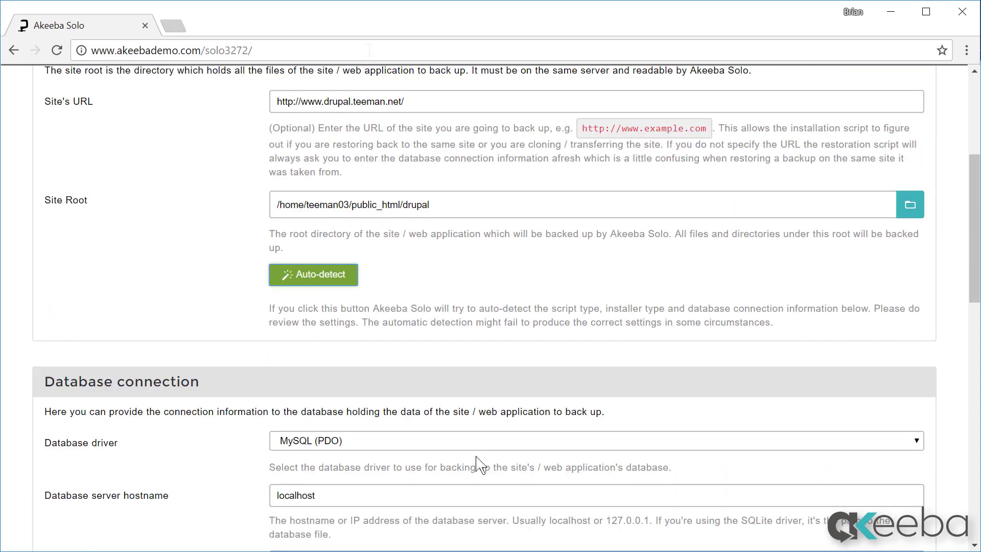
pyautogui.scroll(-5, 479, 464)
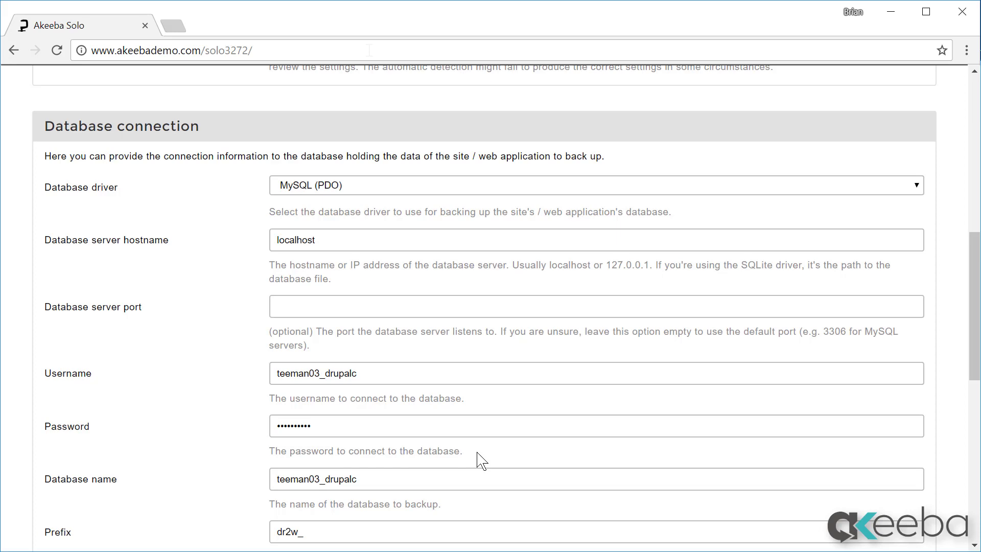
pyautogui.scroll(-5, 480, 460)
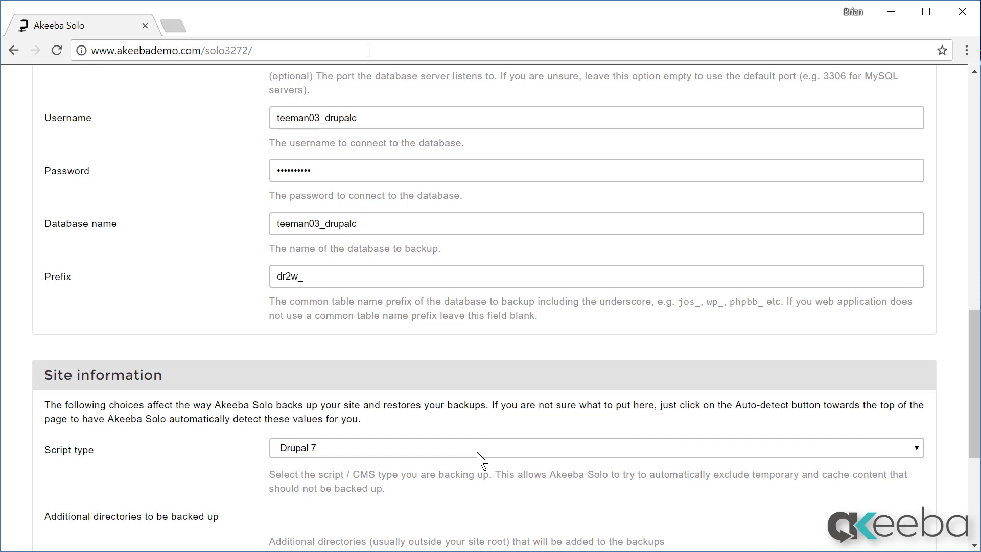
pyautogui.scroll(-5, 480, 459)
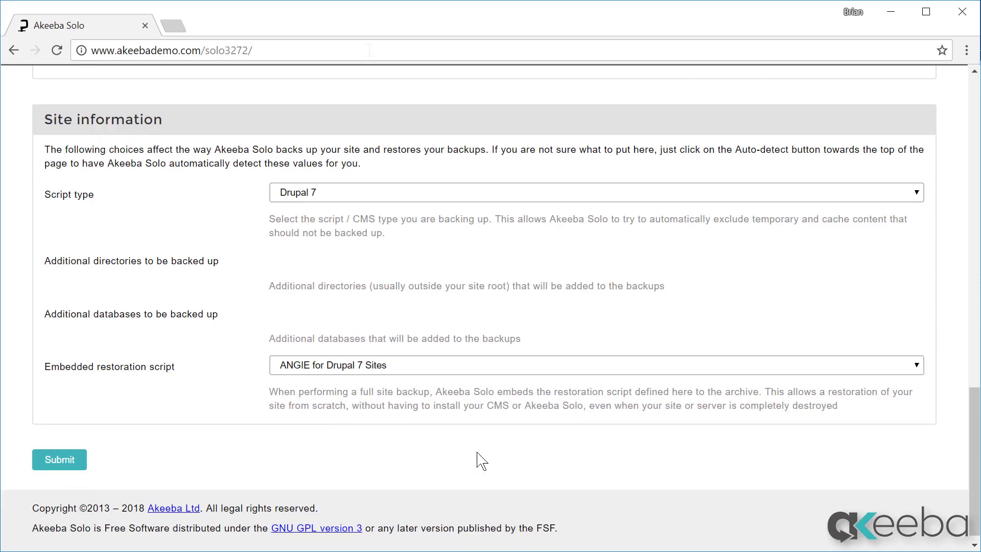
# Step: Keep Drupal 7 as script type and ANGIE for Drupal 7 Sites as restoration script, then submit
pyautogui.click(471, 197)
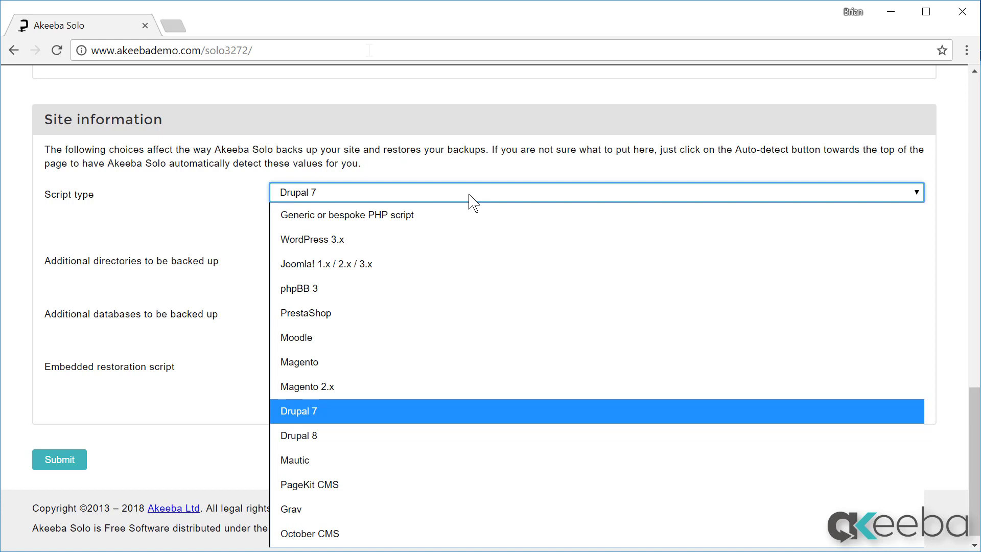
pyautogui.click(469, 195)
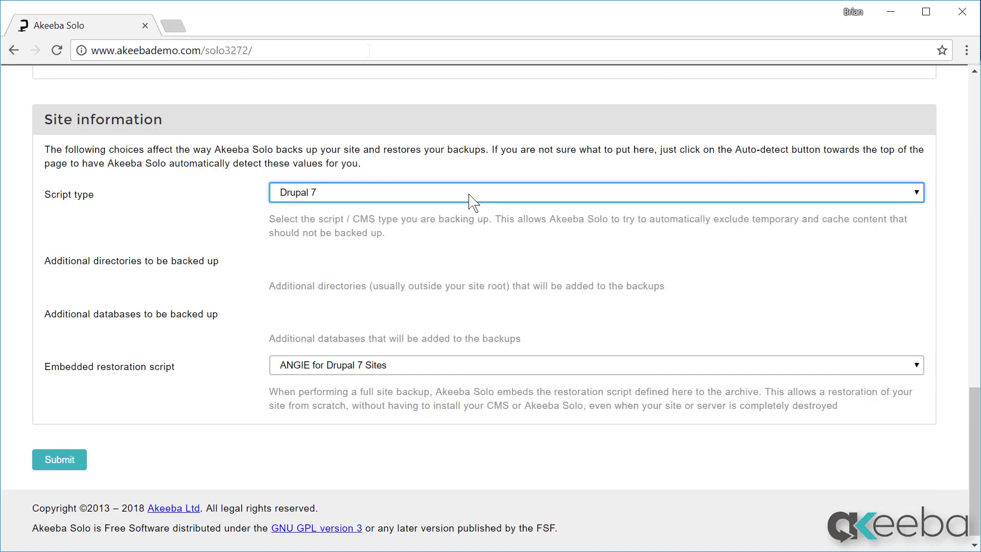
pyautogui.click(480, 373)
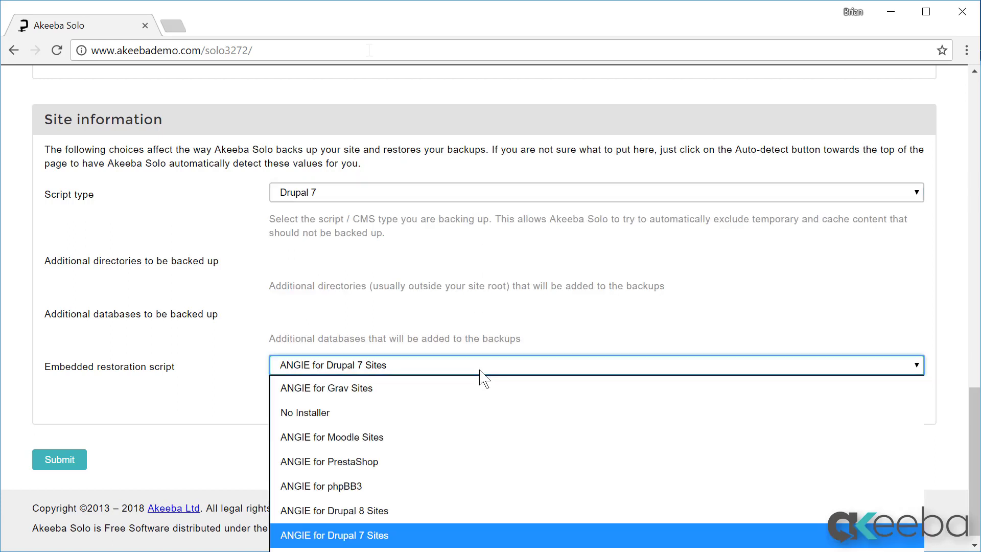
pyautogui.click(479, 370)
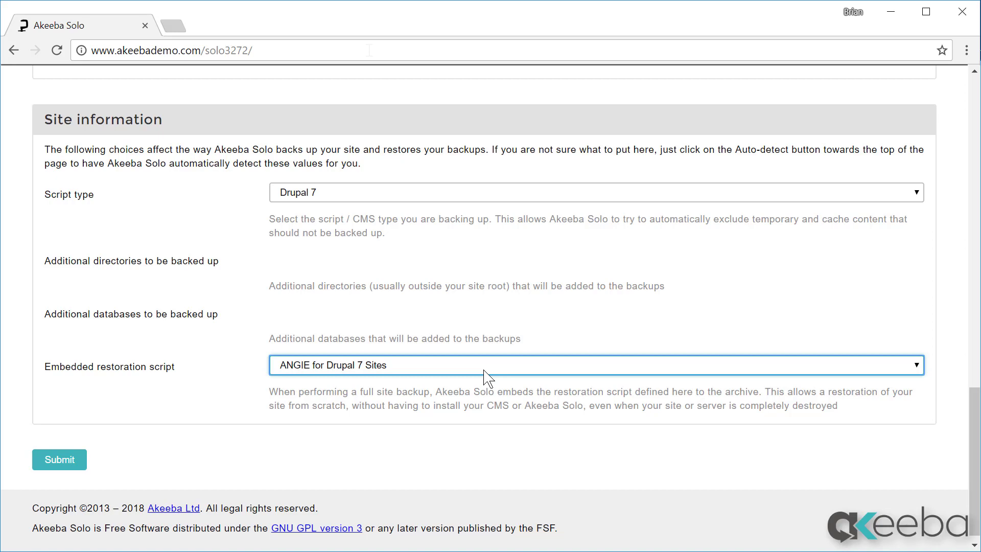
pyautogui.click(56, 462)
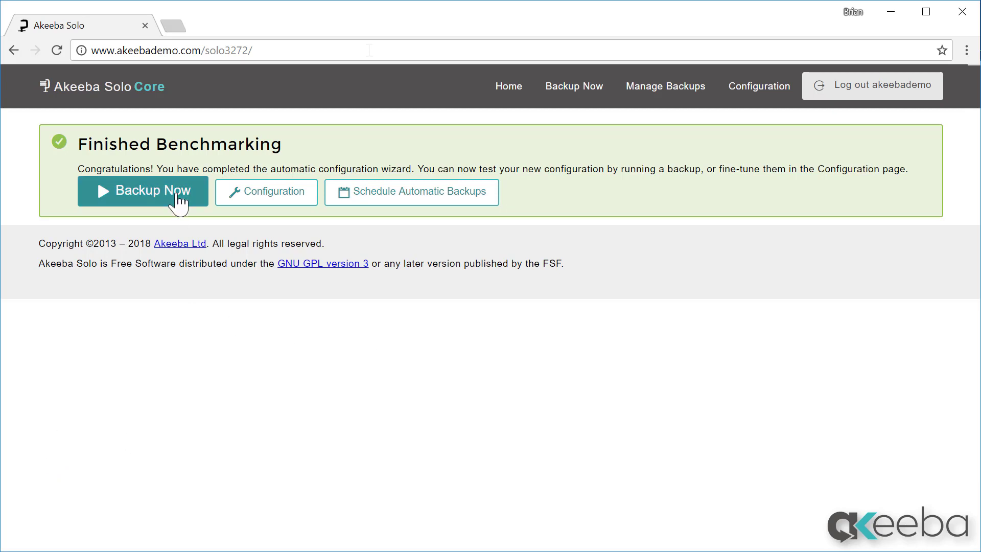
# Step: Run a new backup with a password set for the ANGIE restoration installer
pyautogui.click(176, 193)
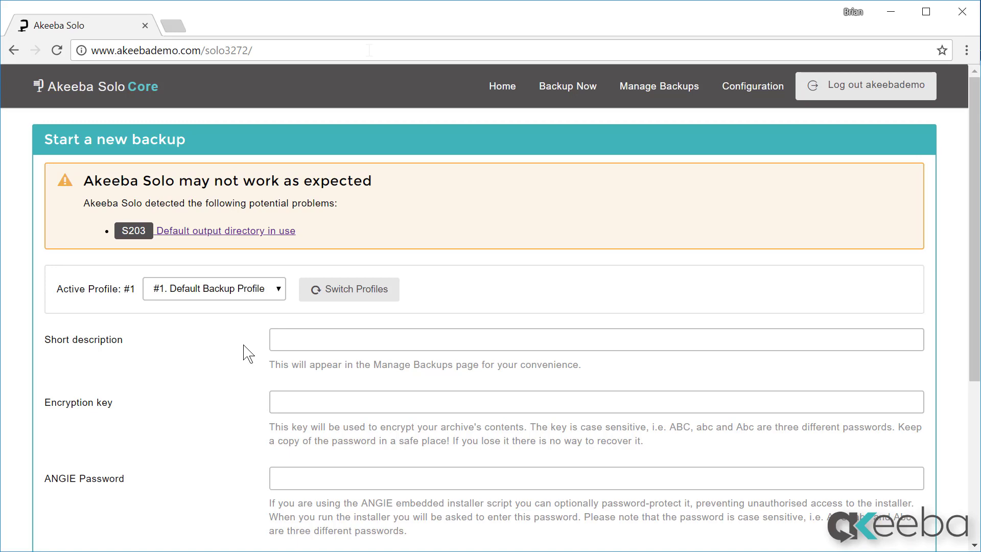
pyautogui.click(314, 483)
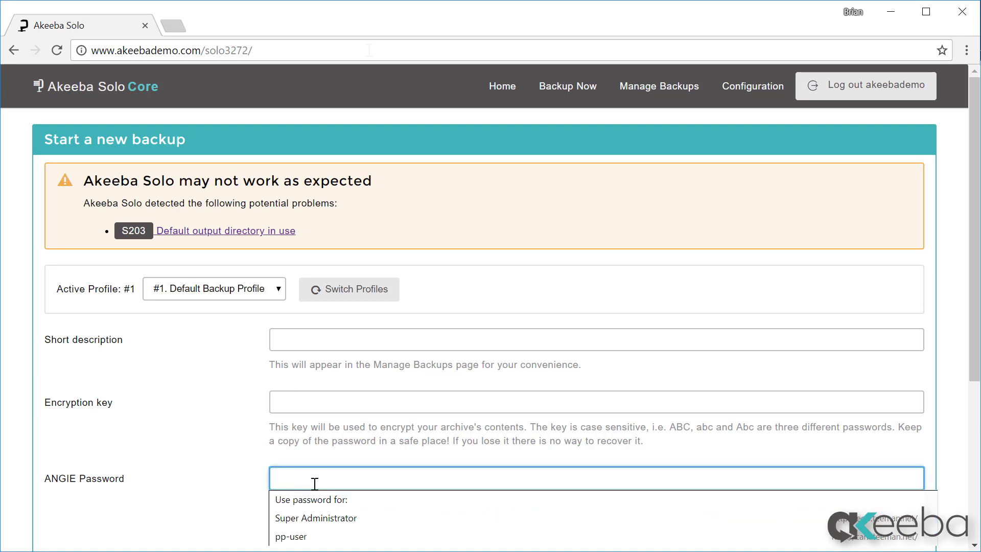
pyautogui.write('testpassword123')
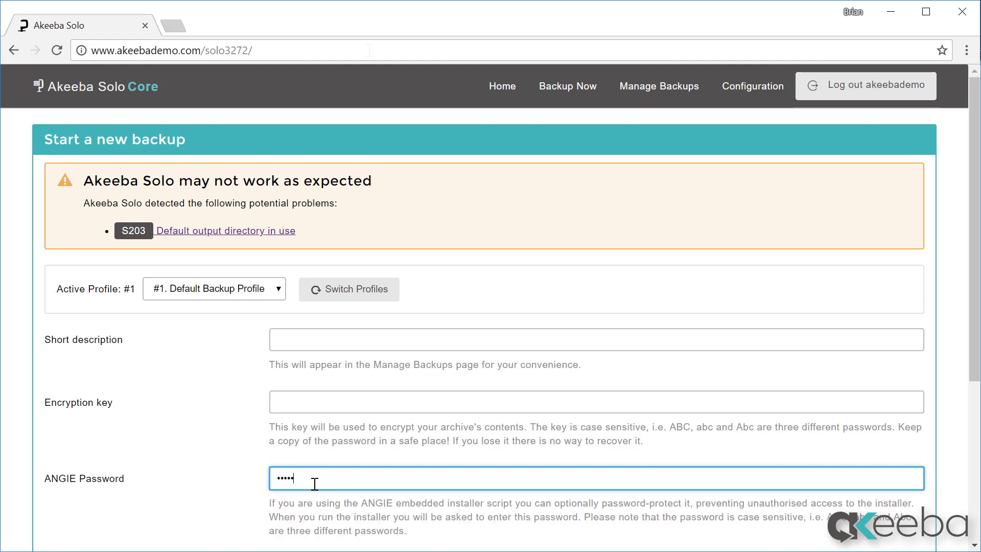
pyautogui.write('••')
pyautogui.scroll(-5, 448, 442)
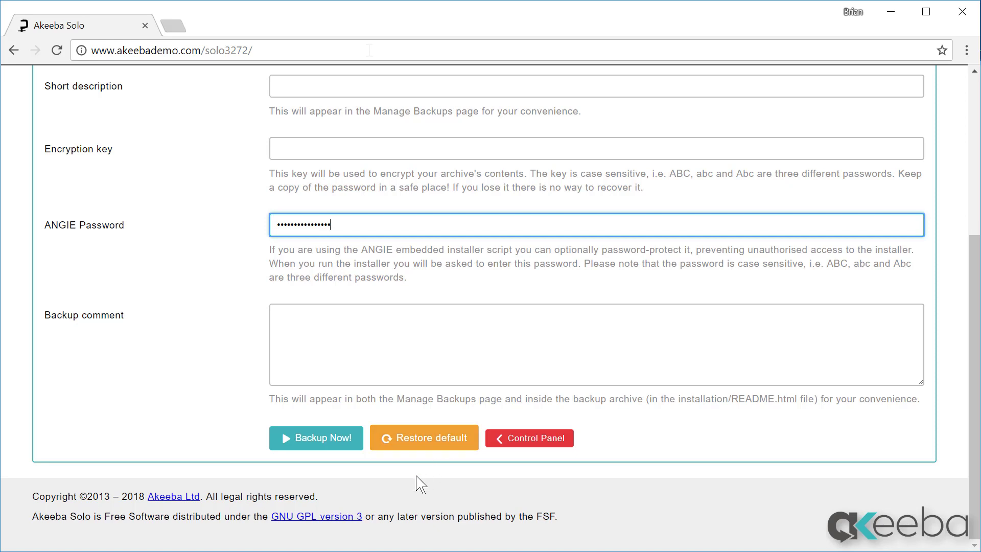
pyautogui.click(335, 444)
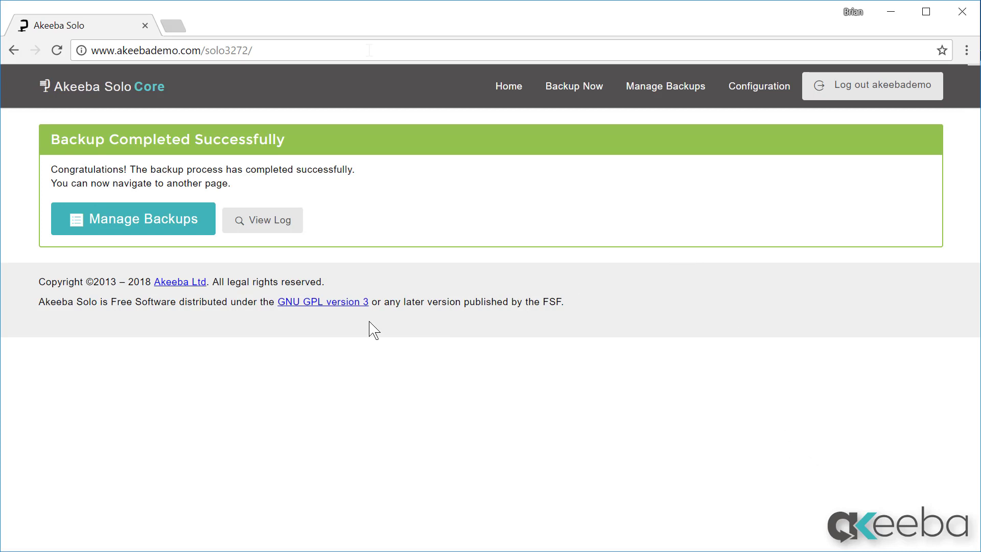
# Step: Download the 4.02 MB archive of backup 1 from the Manage Backups list, accepting the warning
pyautogui.click(154, 234)
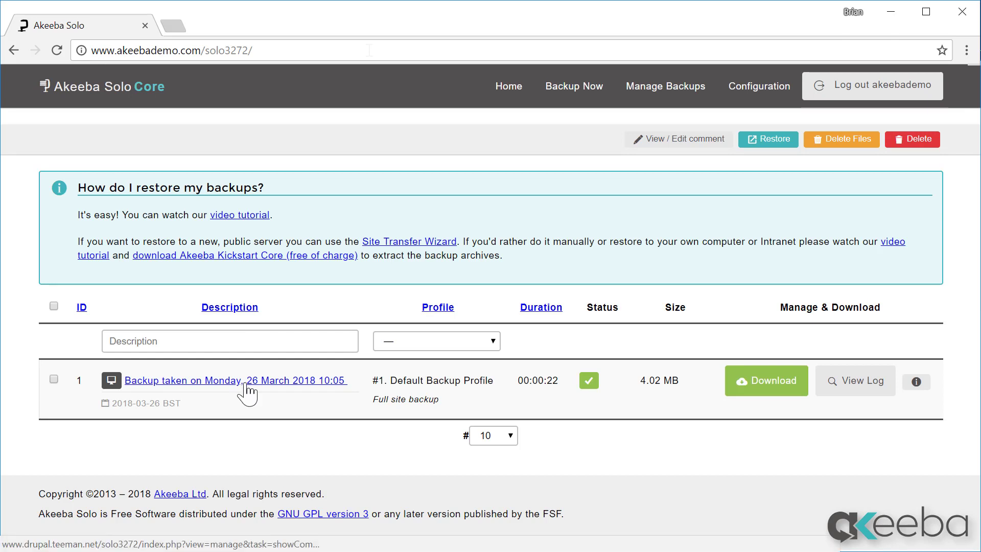
pyautogui.moveTo(593, 385)
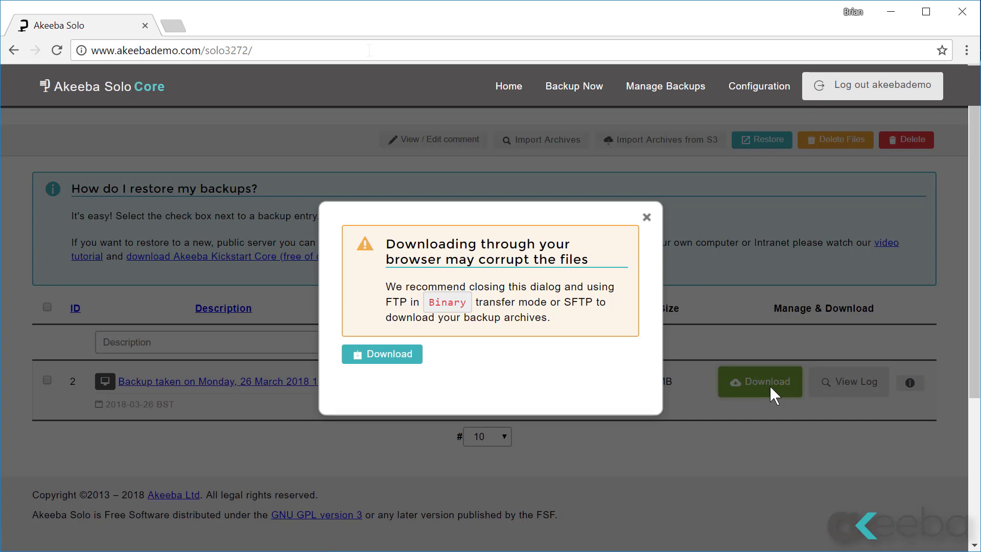
pyautogui.click(394, 359)
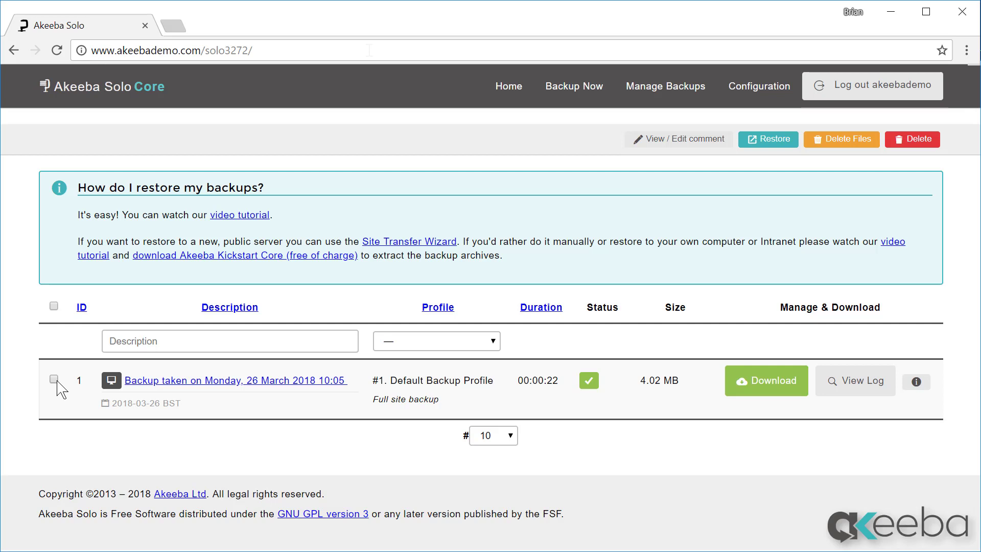
# Step: Select backup 1 and remove only its archive files with Delete Files
pyautogui.click(55, 379)
pyautogui.click(841, 139)
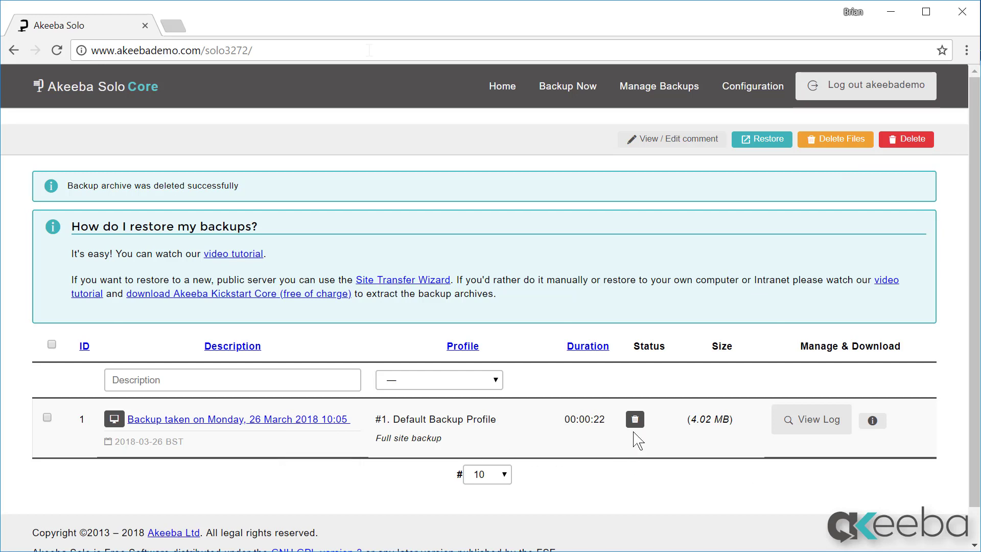
pyautogui.moveTo(638, 432)
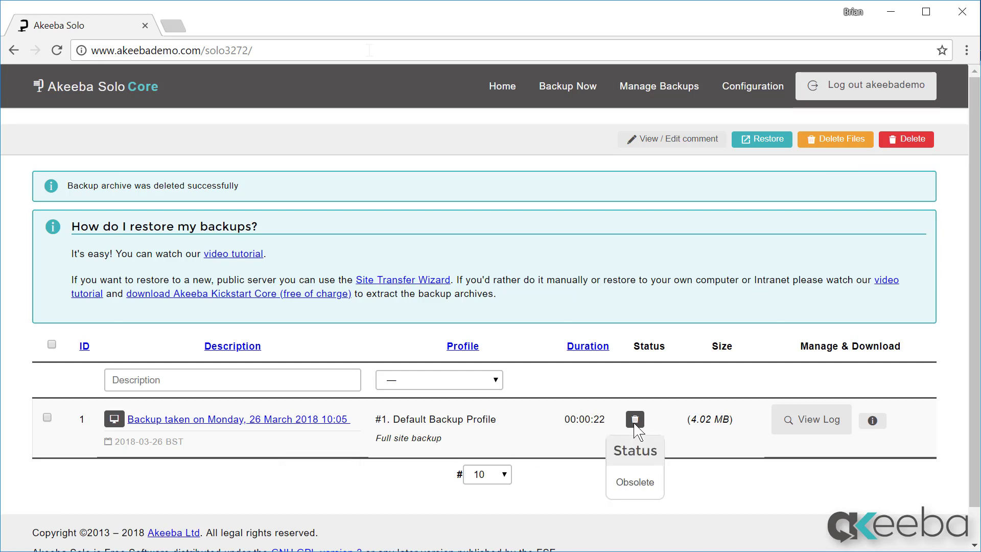
# Step: Go back to the Akeeba Solo control panel via Home, then start a new browser tab
pyautogui.click(509, 87)
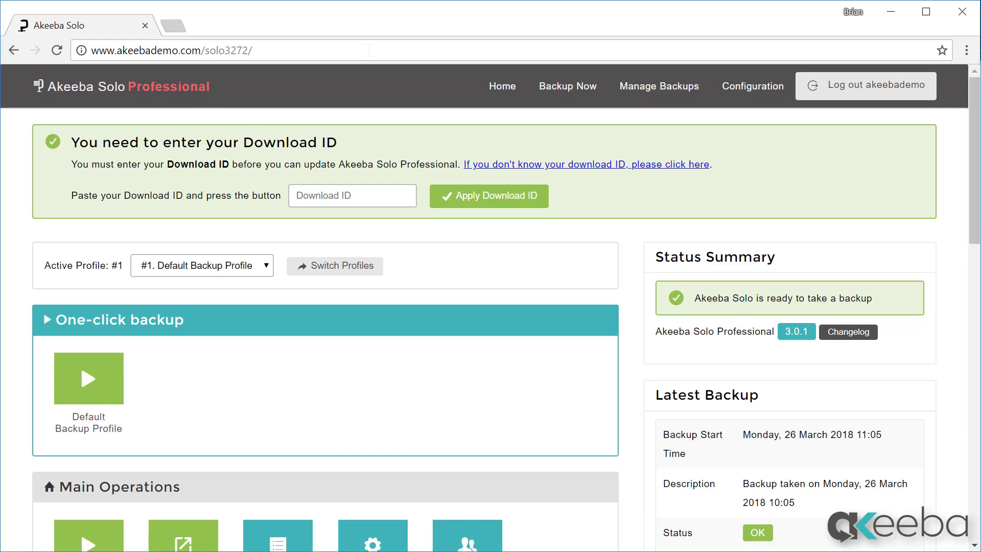
pyautogui.click(174, 26)
# Step: On akeebabackup.com, copy the account's Download ID from the My subscriptions page
pyautogui.write('akeeba')
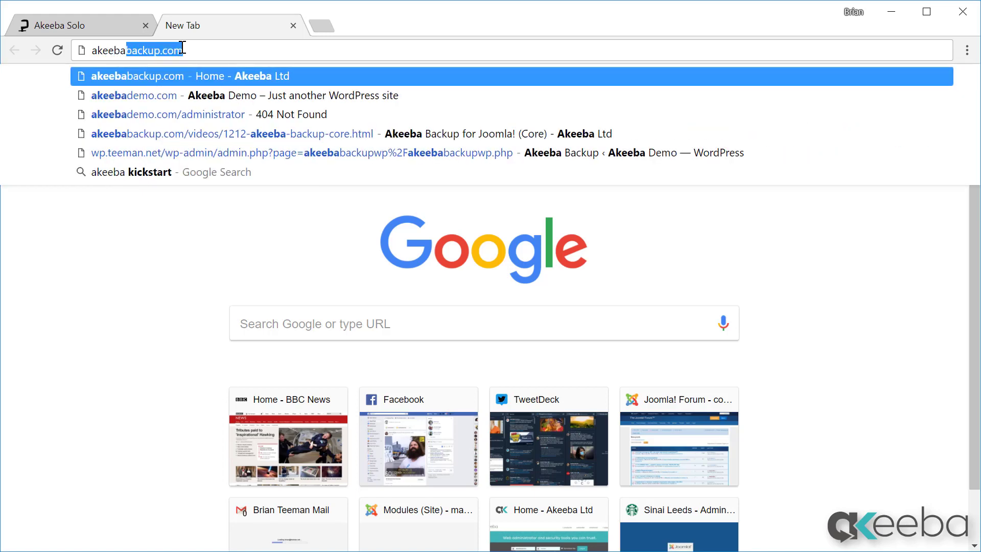
pyautogui.press('Return')
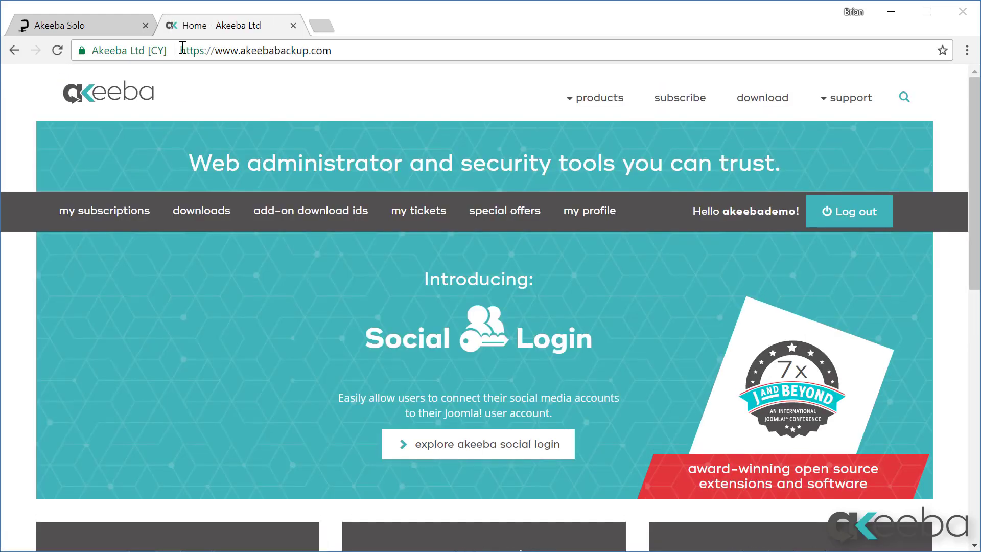
pyautogui.click(128, 221)
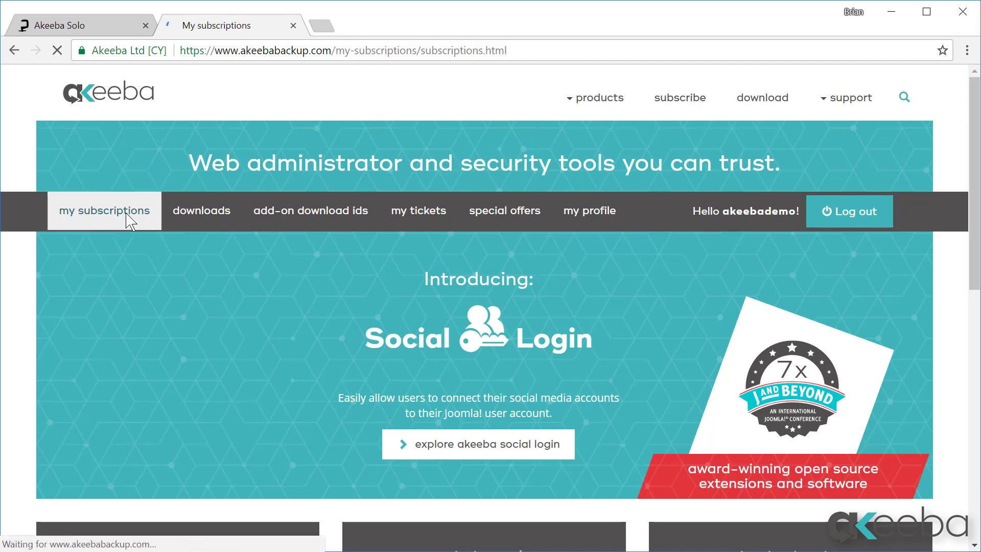
pyautogui.scroll(-5, 639, 324)
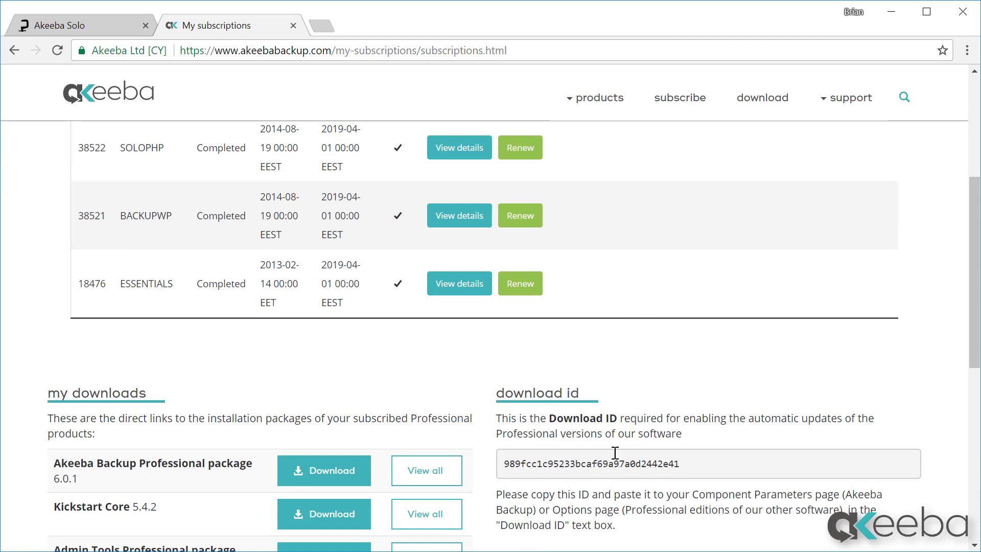
pyautogui.moveTo(689, 464); pyautogui.dragTo(499, 464)
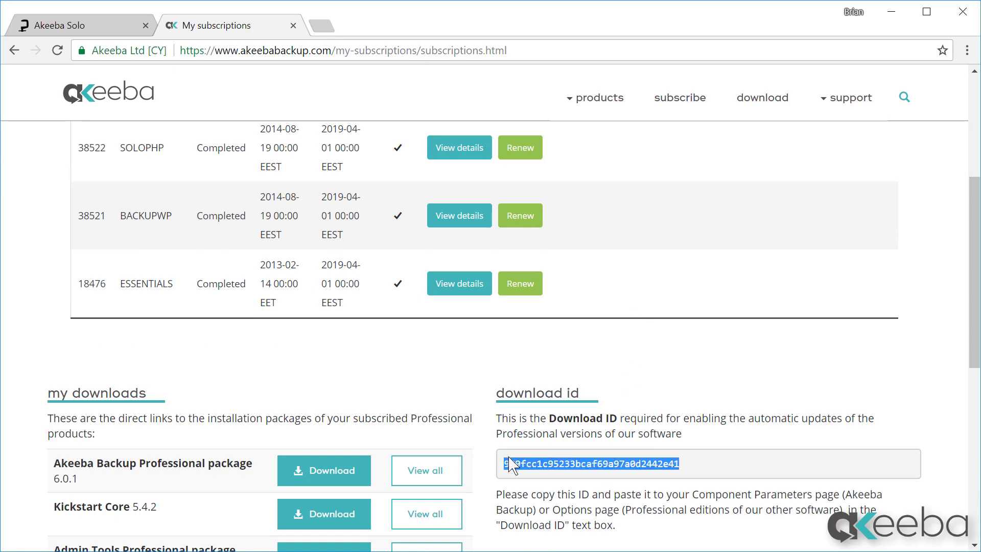
pyautogui.rightClick(515, 458)
pyautogui.click(522, 469)
pyautogui.click(92, 28)
# Step: Paste the copied Download ID into the control panel field and apply it
pyautogui.click(362, 196)
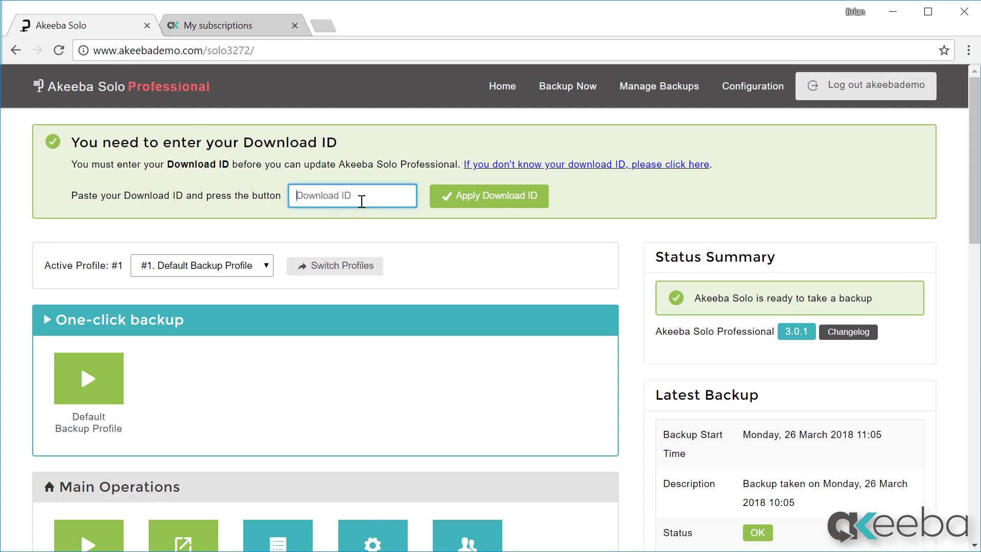
pyautogui.rightClick(362, 196)
pyautogui.click(393, 289)
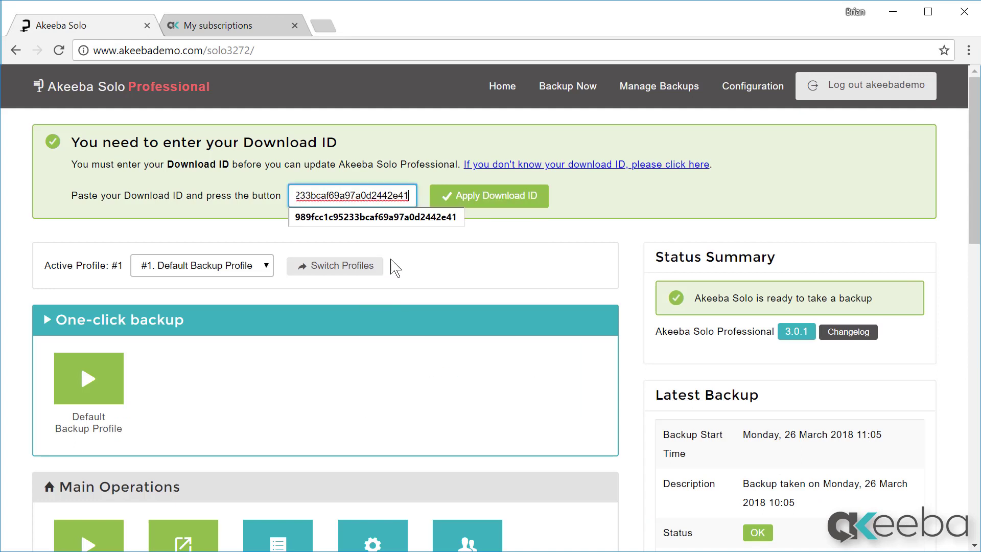
pyautogui.click(530, 202)
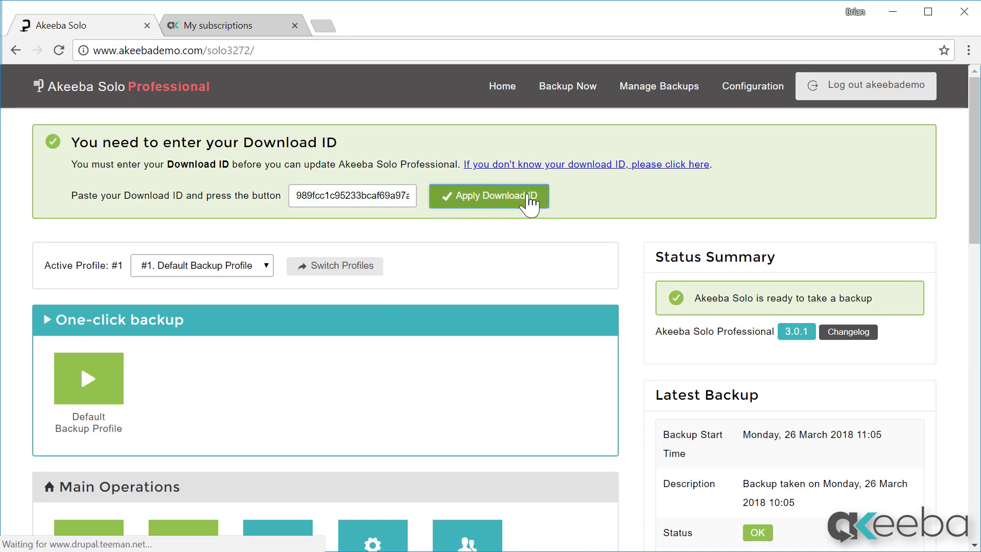